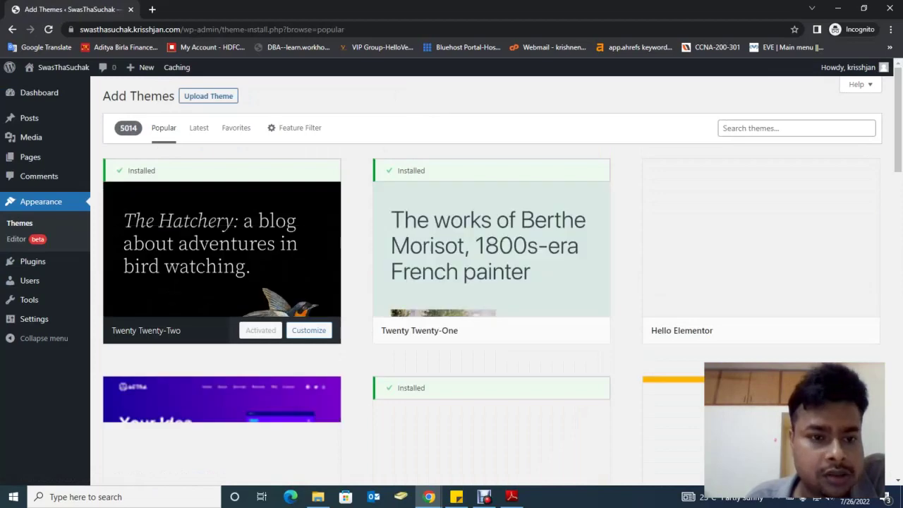
Upload the theme file Divi.zip from the Bonus Themes folder and install it.
left_click(208, 96)
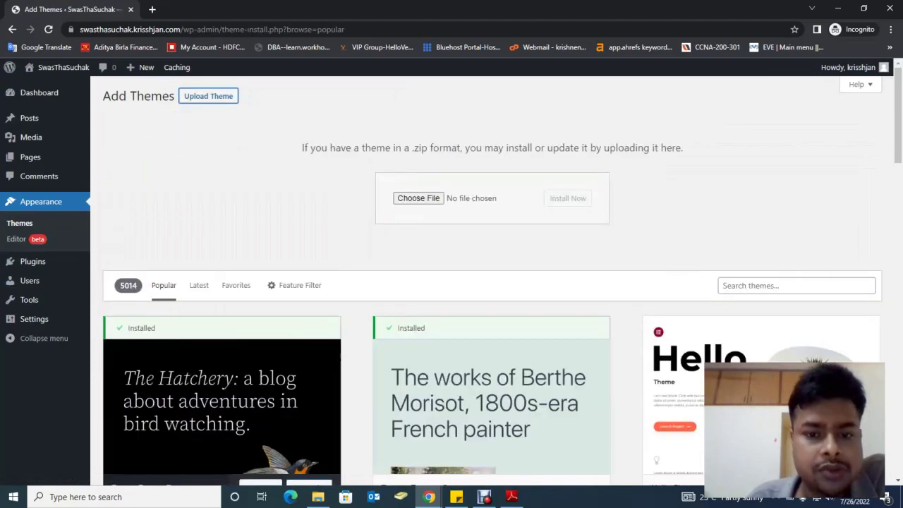
left_click(419, 198)
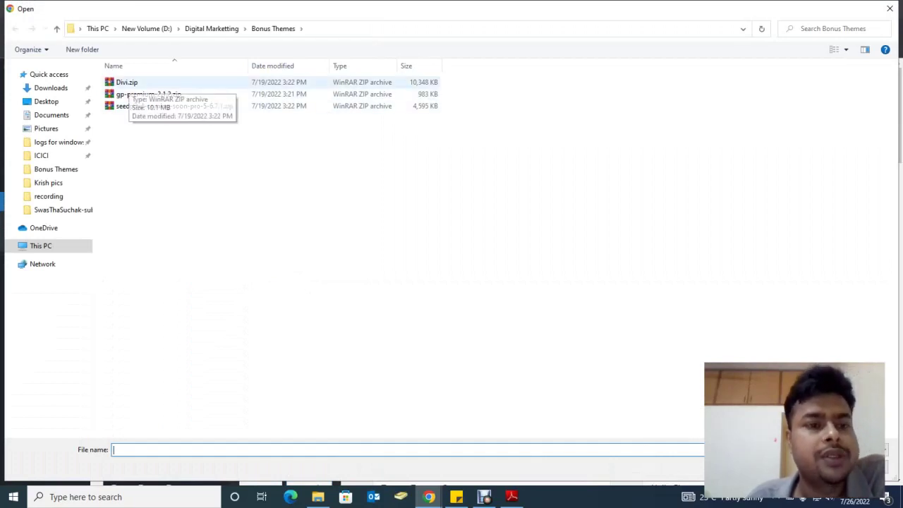
left_click(125, 83)
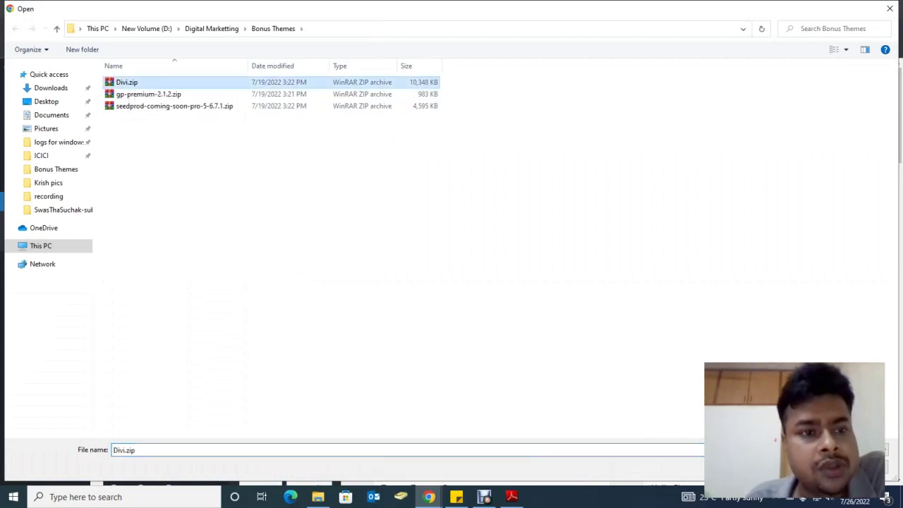
key("Return")
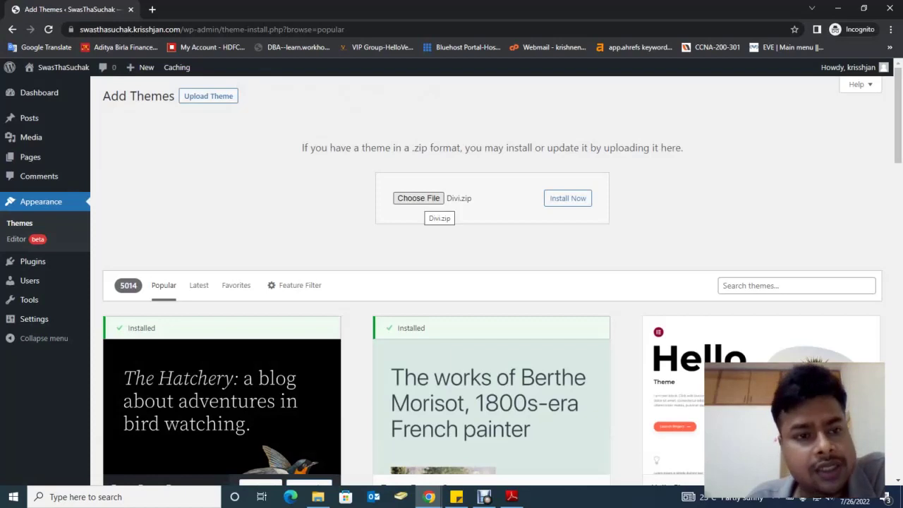
left_click(568, 198)
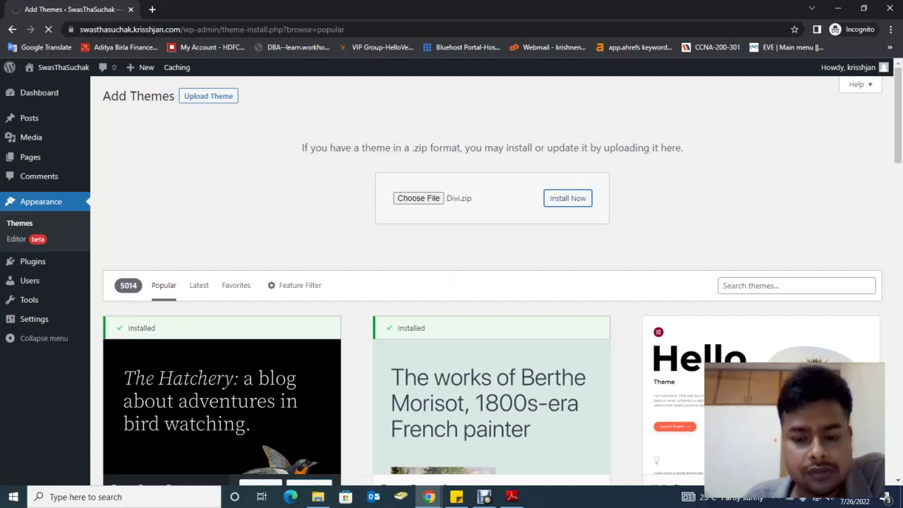
left_click(484, 496)
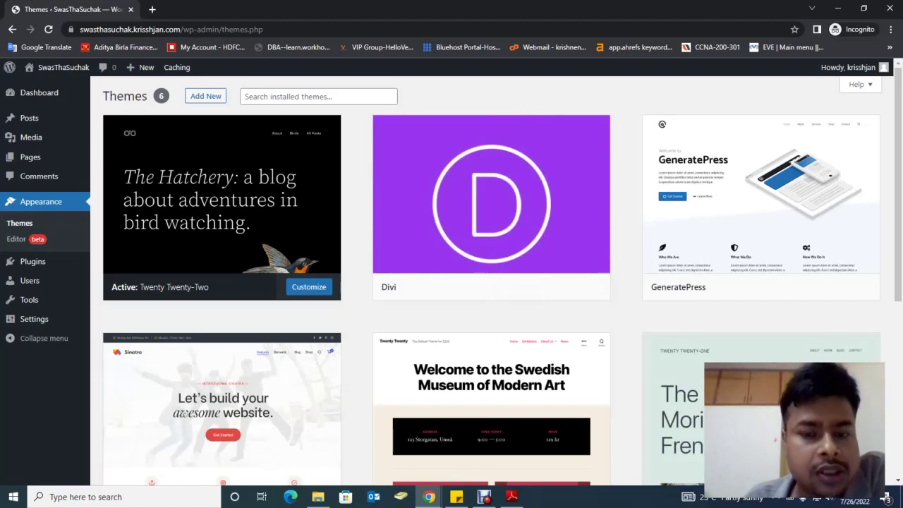
Open the details of the installed Divi theme and activate it.
mouse_move(491, 204)
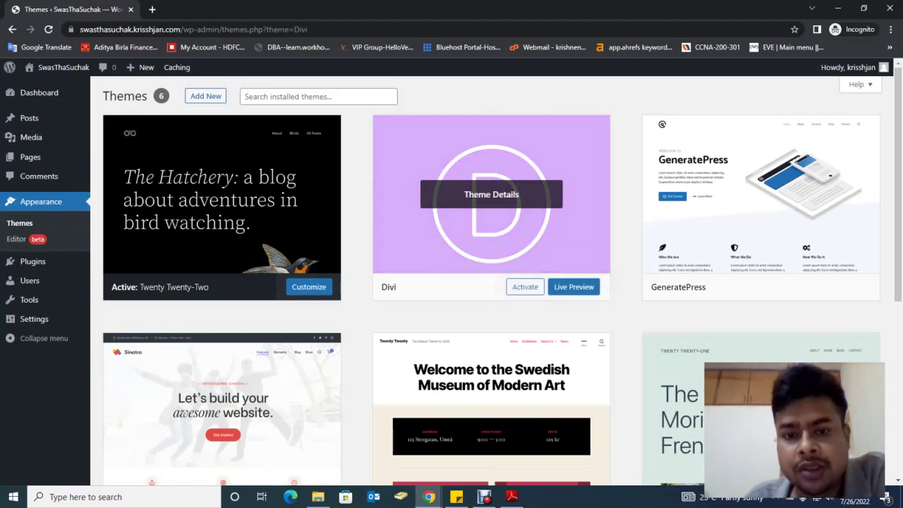
left_click(491, 198)
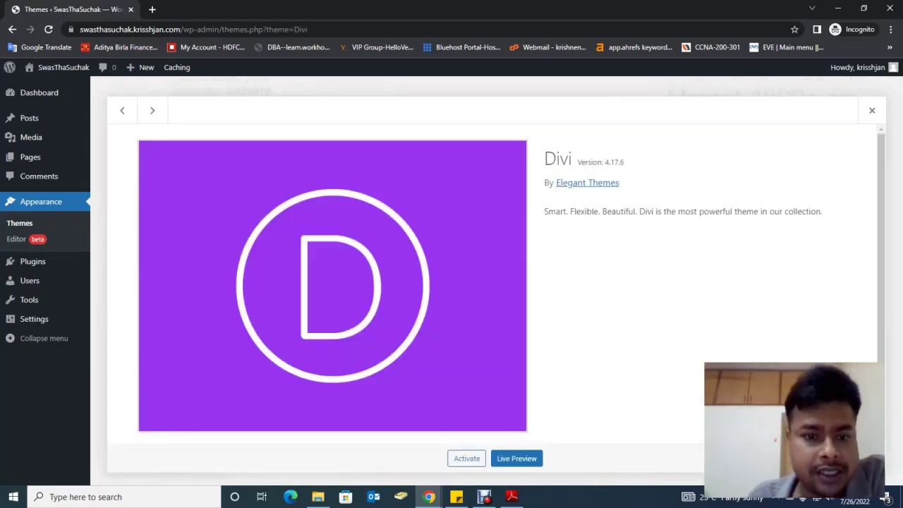
scroll(494, 282, "down", 1)
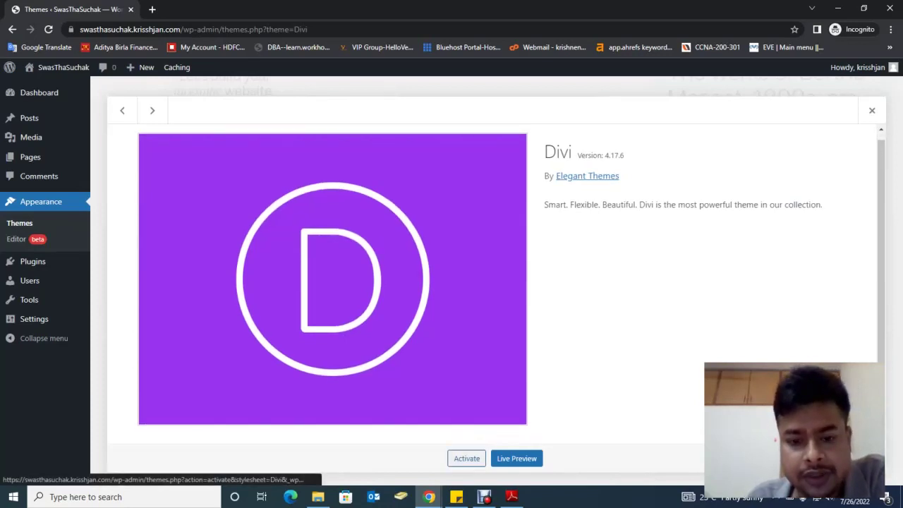
left_click(466, 458)
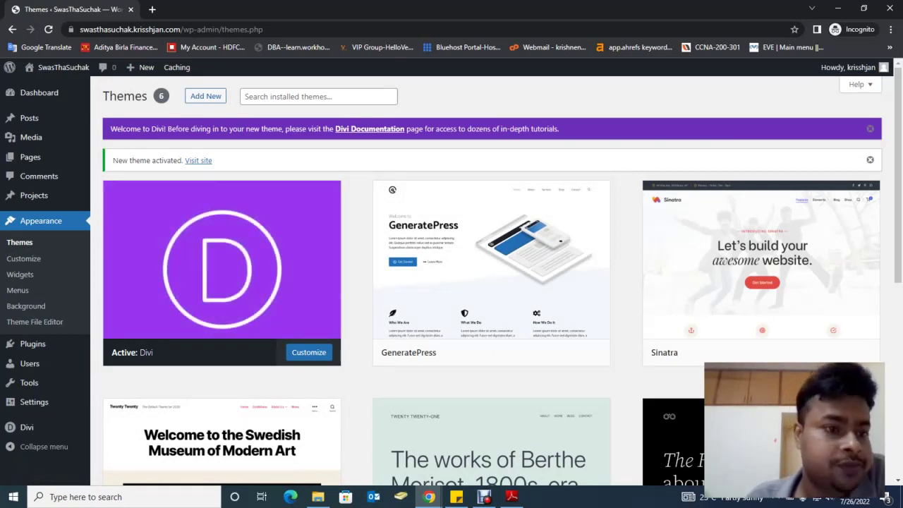
mouse_move(30, 157)
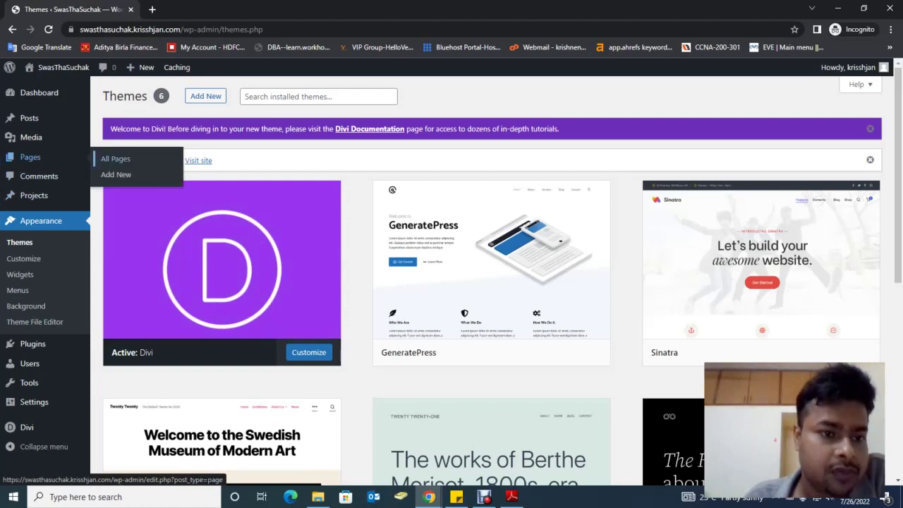
left_click(116, 174)
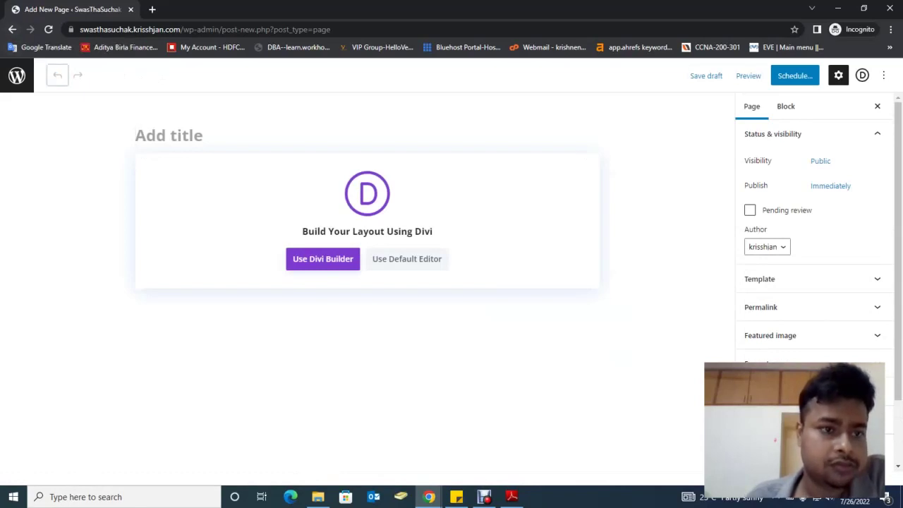
left_click(12, 29)
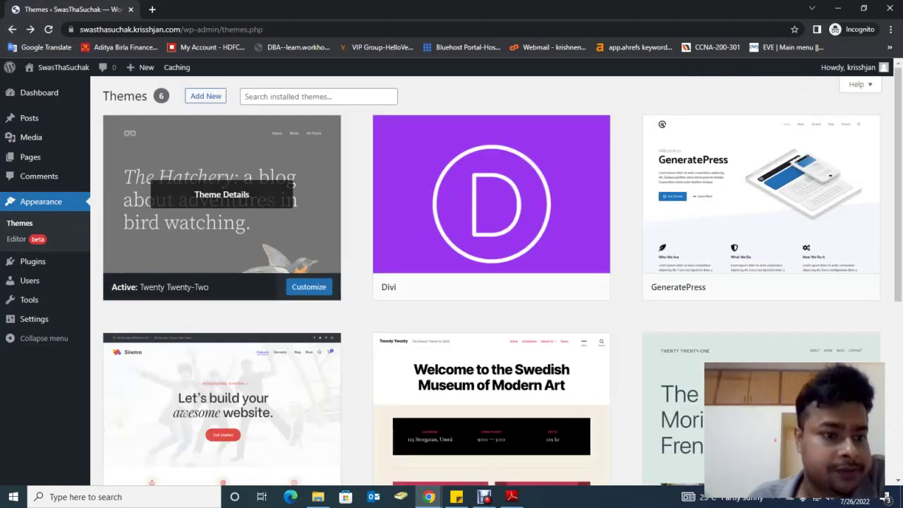
Add a new page titled "Home" and start building it with the Divi Builder.
mouse_move(29, 300)
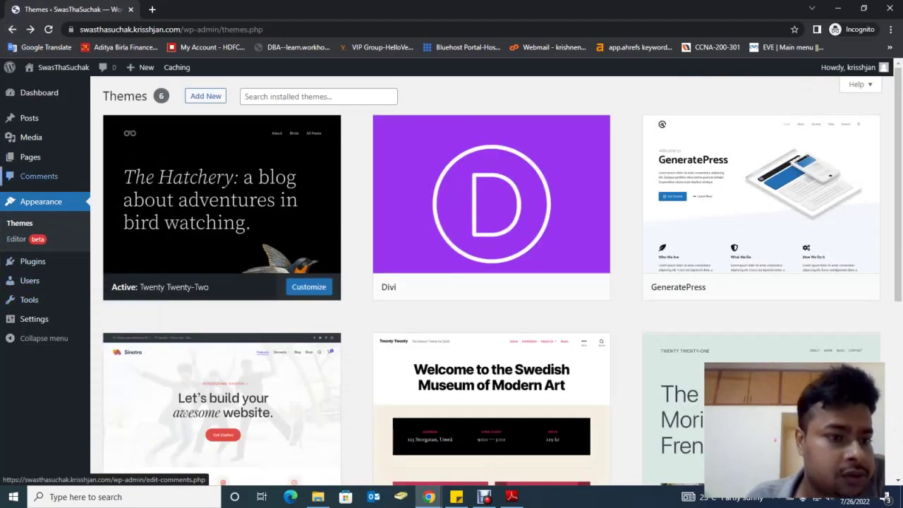
left_click(31, 157)
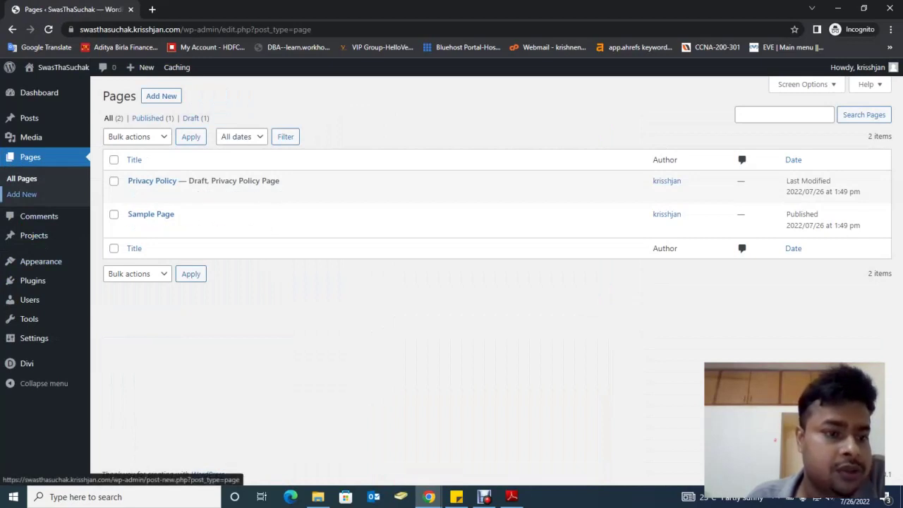
left_click(21, 194)
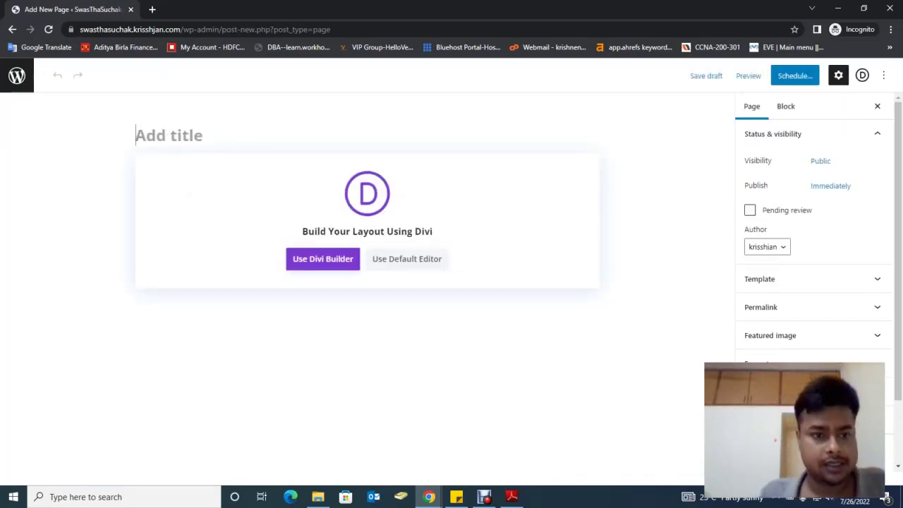
type("Home")
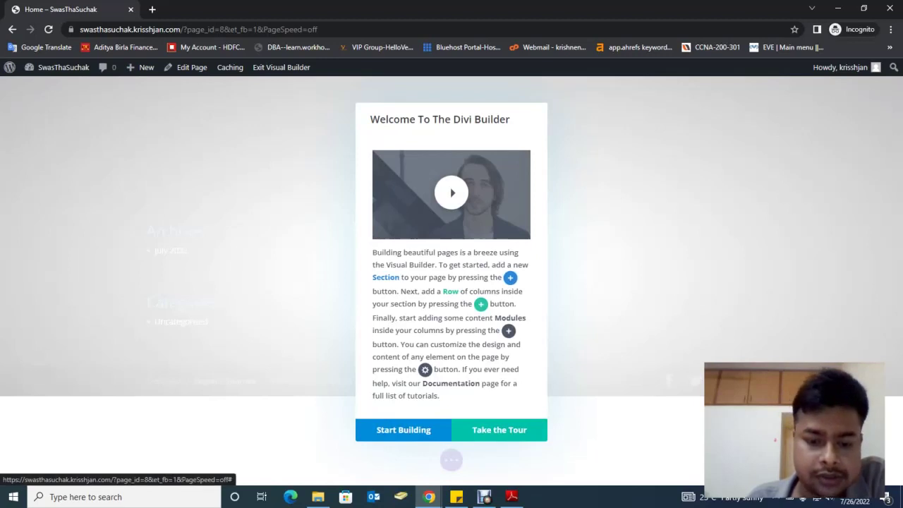
left_click(403, 430)
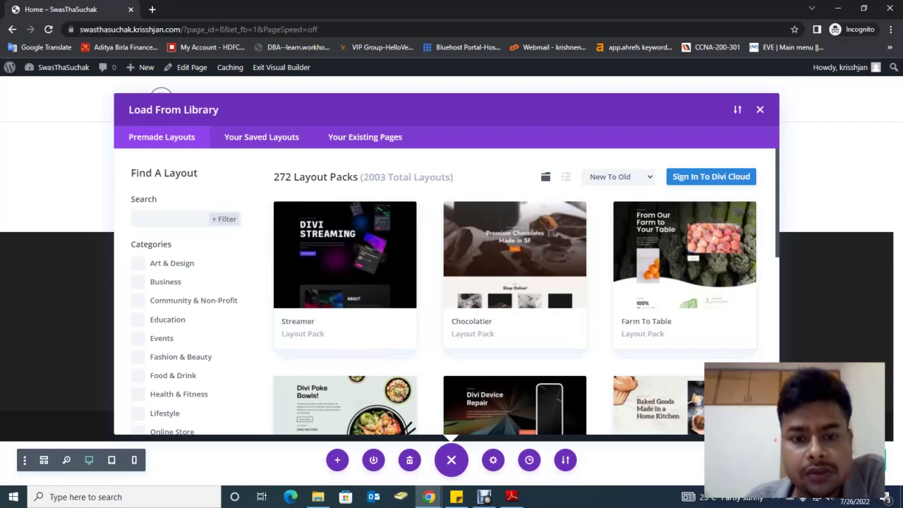
Look through the premade layout packs and their categories for a suitable site design.
scroll(447, 297, "down", 3)
scroll(446, 296, "down", 7)
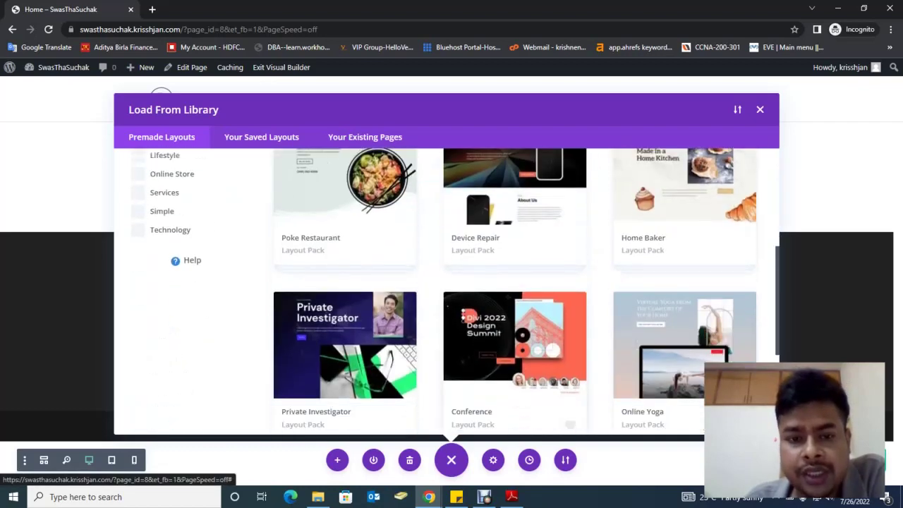
scroll(446, 297, "down", 10)
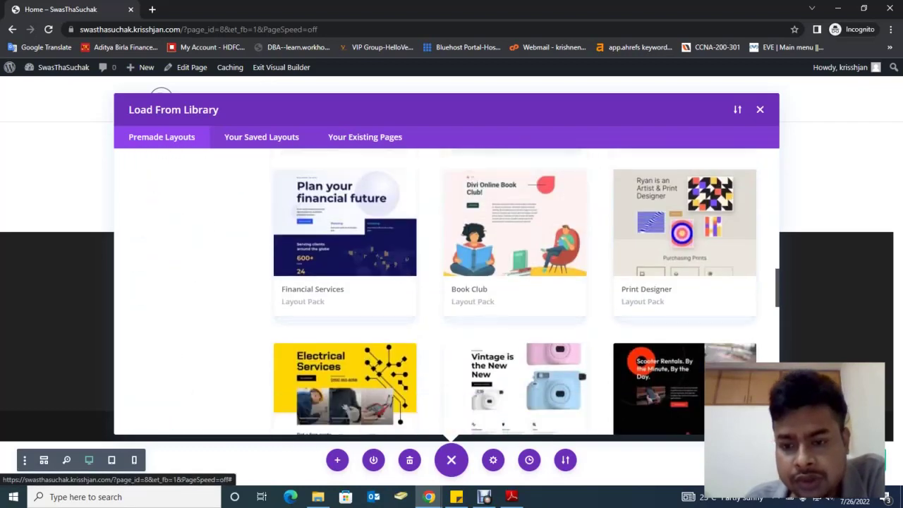
scroll(447, 297, "down", 10)
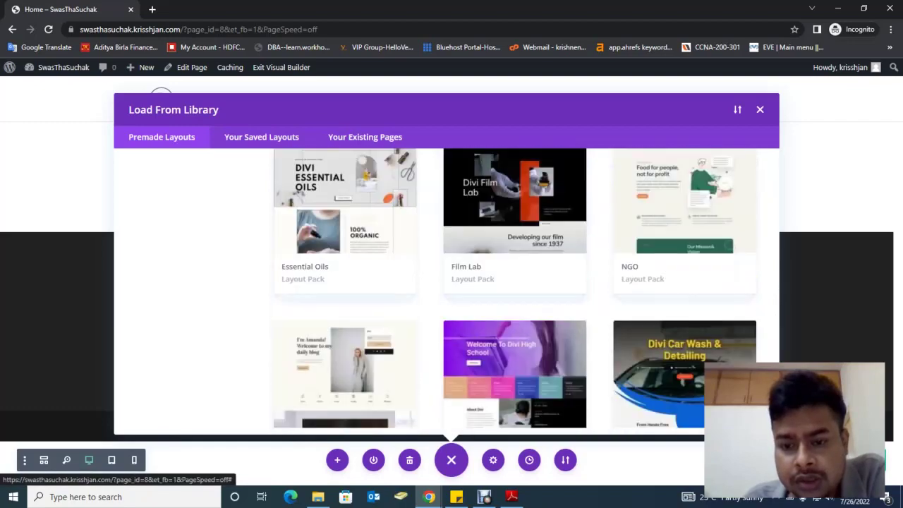
scroll(446, 297, "down", 10)
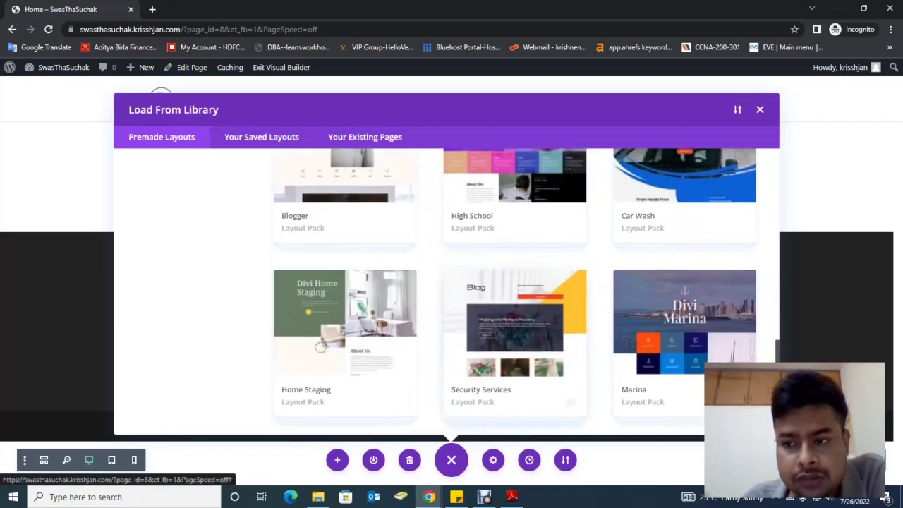
scroll(515, 297, "up", 10)
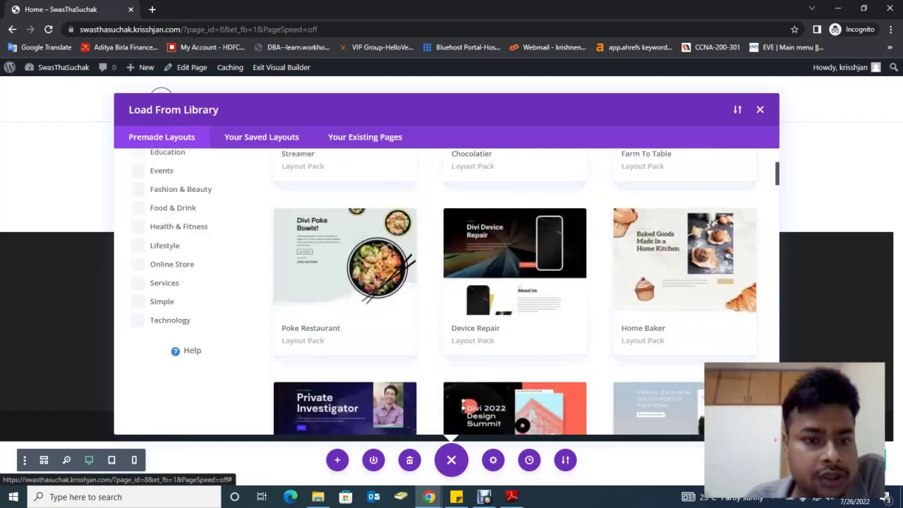
scroll(515, 297, "down", 3)
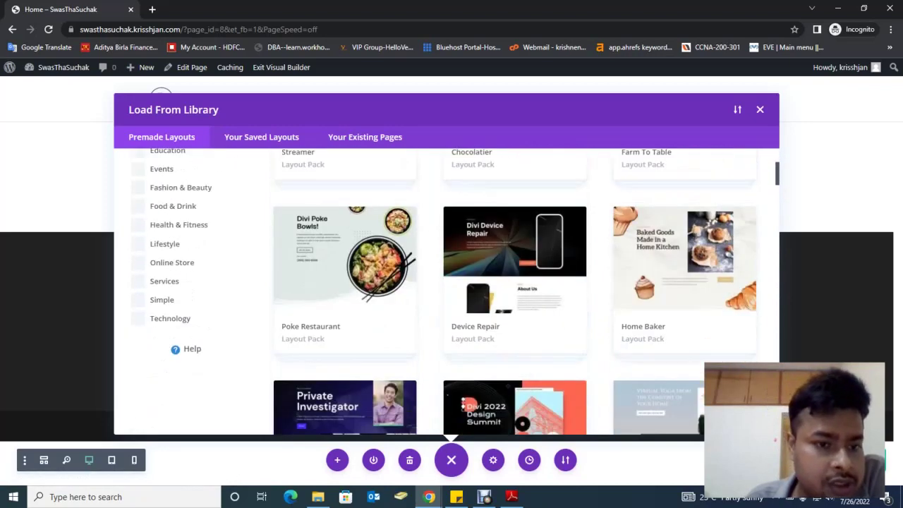
scroll(516, 297, "up", 5)
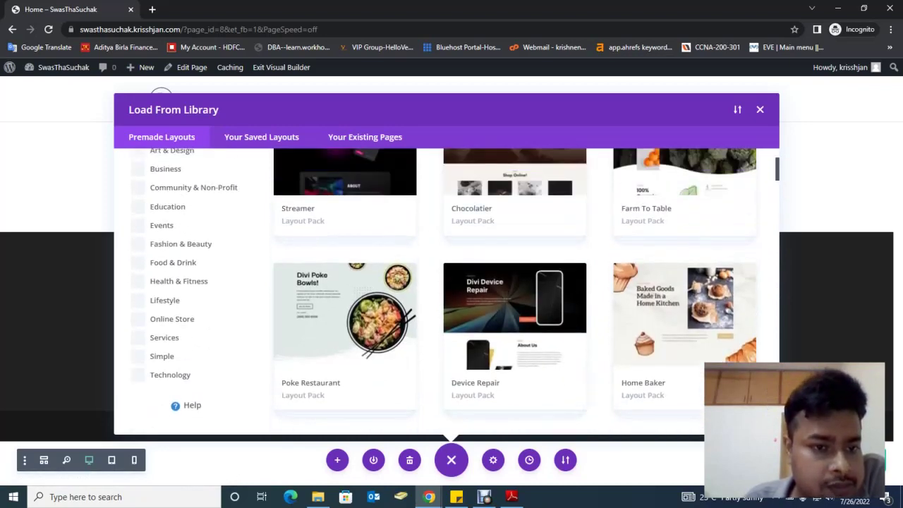
scroll(515, 297, "down", 1)
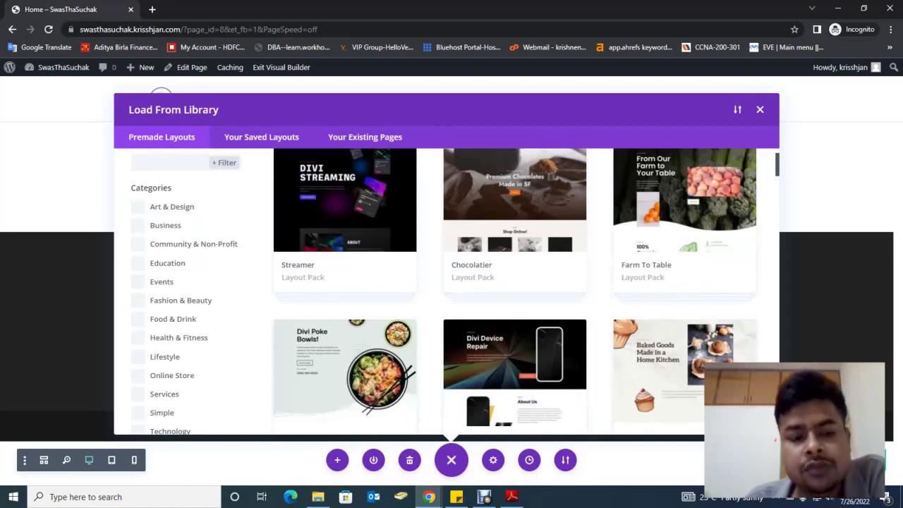
Filter the premade layouts by the Health & Fitness category and open the Family Doctor layout pack.
left_click(138, 337)
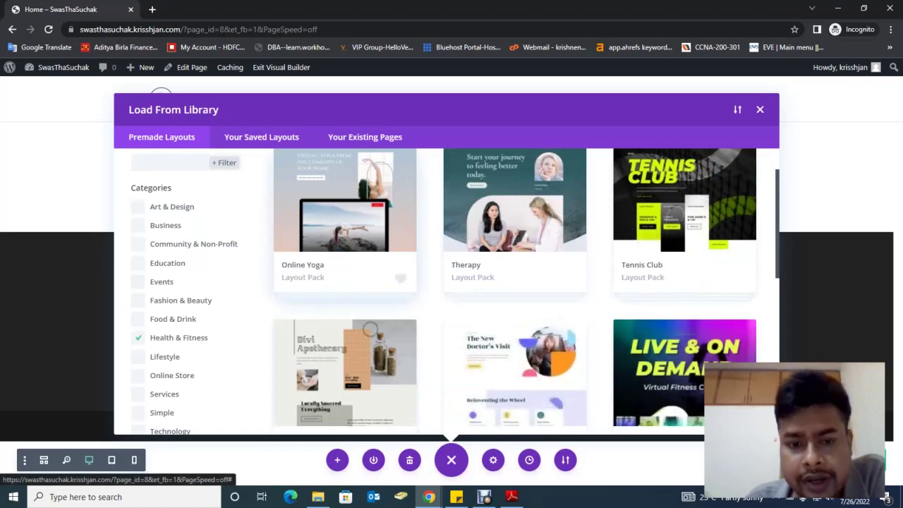
scroll(455, 290, "down", 6)
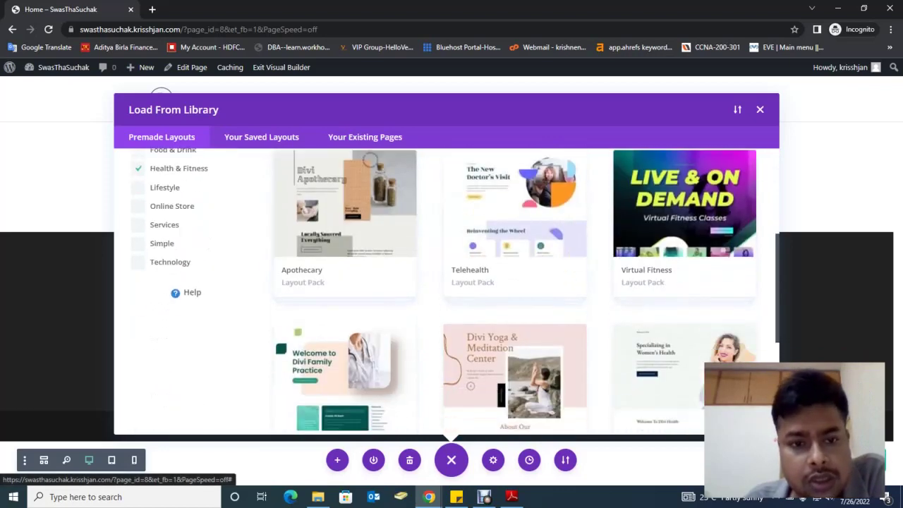
scroll(516, 289, "up", 1)
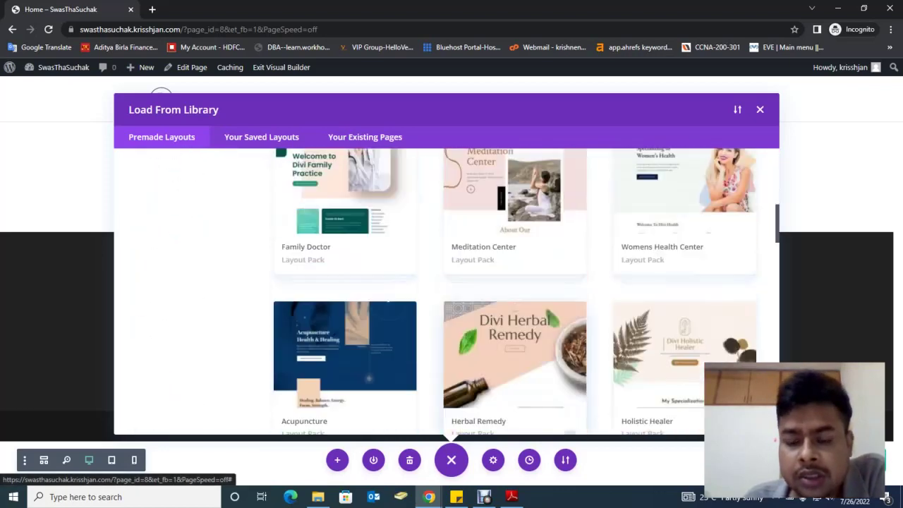
scroll(515, 290, "down", 1)
scroll(515, 290, "down", 2)
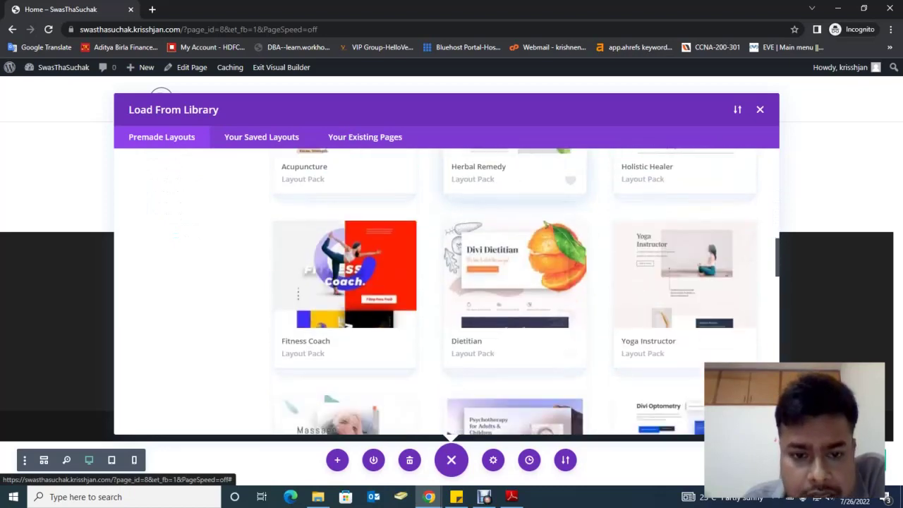
scroll(516, 289, "up", 4)
scroll(515, 290, "up", 1)
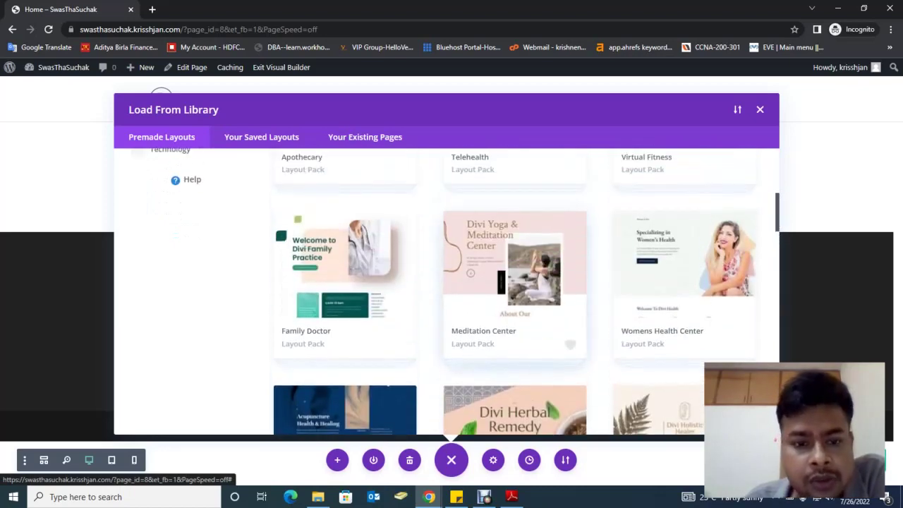
scroll(515, 290, "up", 1)
left_click(339, 310)
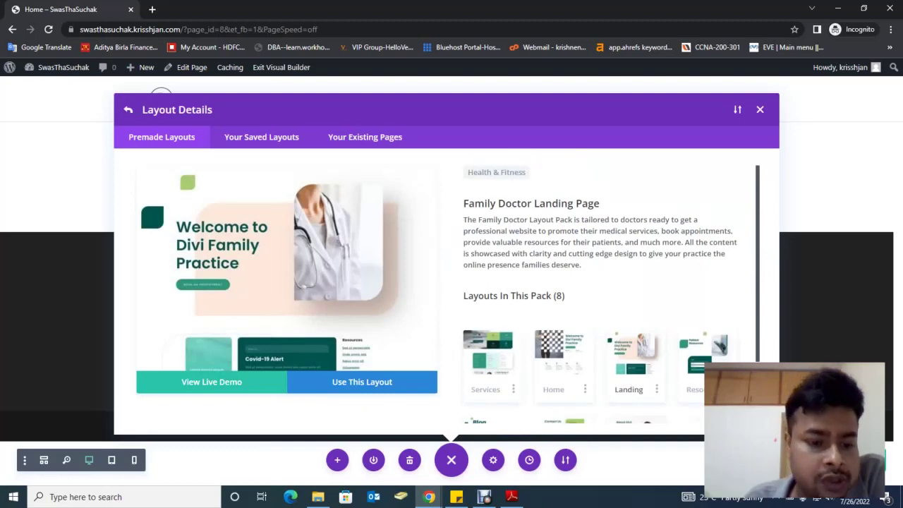
Open the live demo of the Family Doctor landing page and examine its sections, including the services area.
left_click(211, 382)
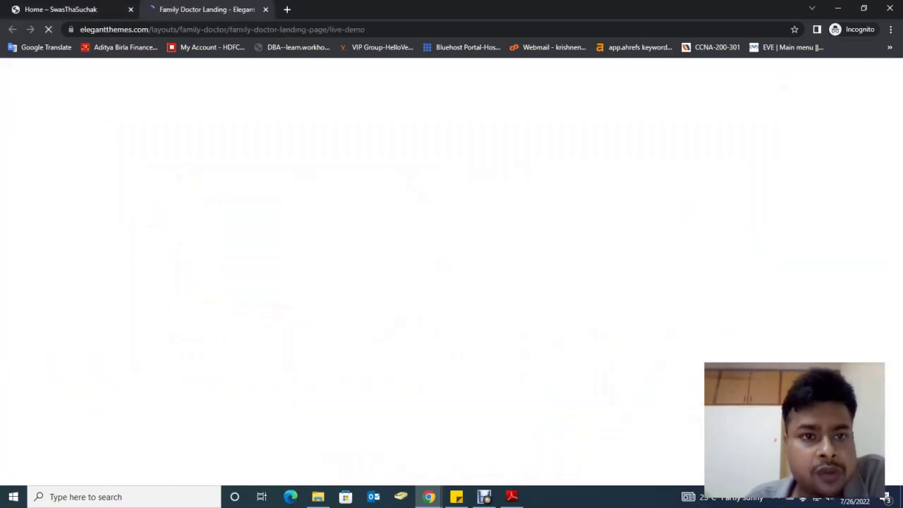
scroll(451, 282, "down", 10)
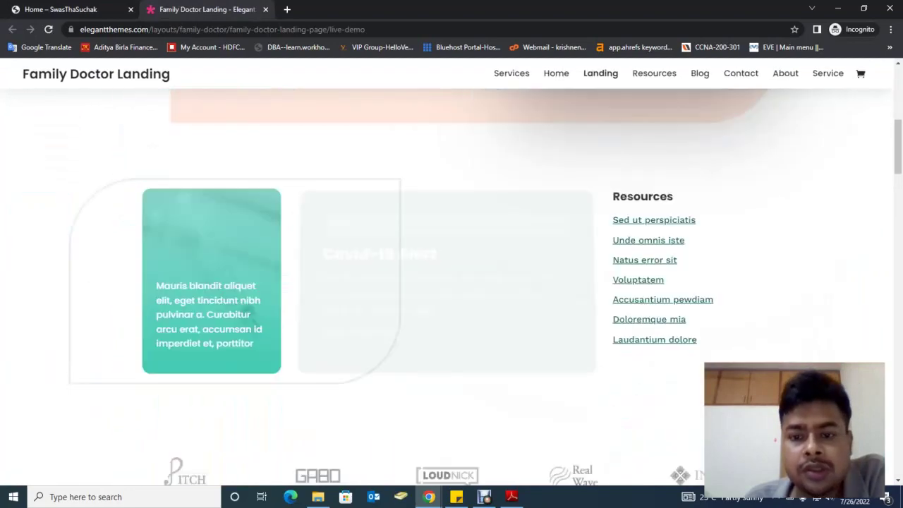
scroll(452, 282, "down", 10)
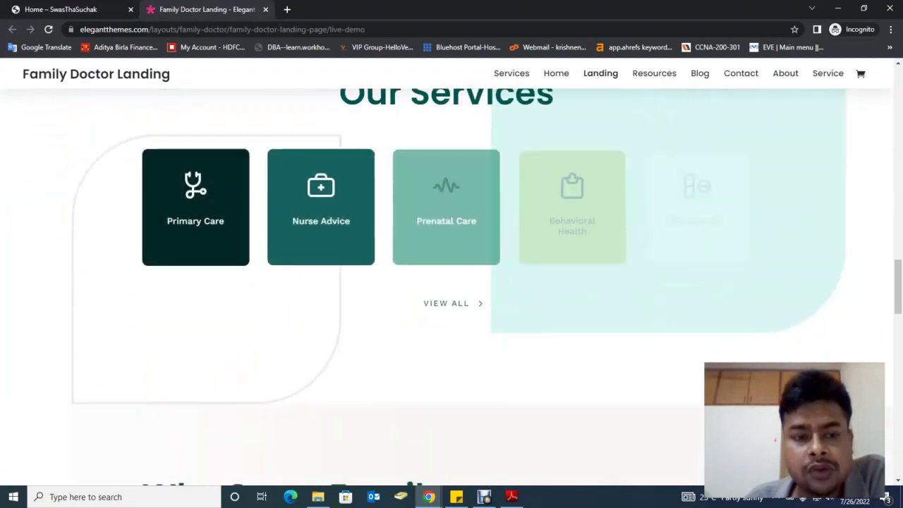
scroll(452, 282, "up", 10)
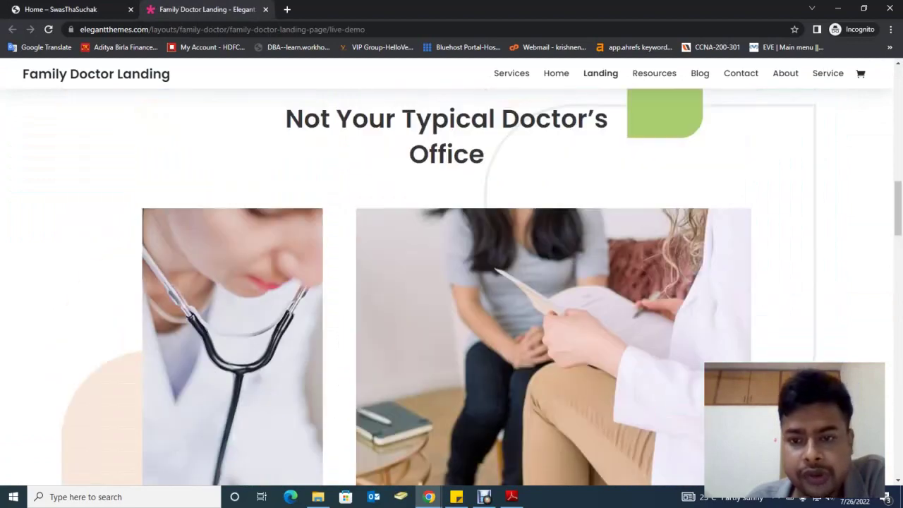
scroll(452, 282, "up", 5)
scroll(452, 282, "down", 8)
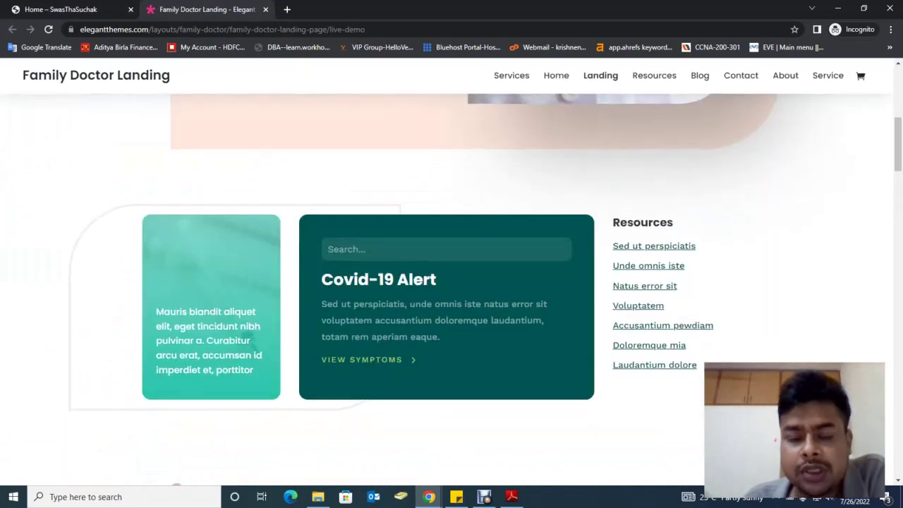
scroll(452, 282, "down", 5)
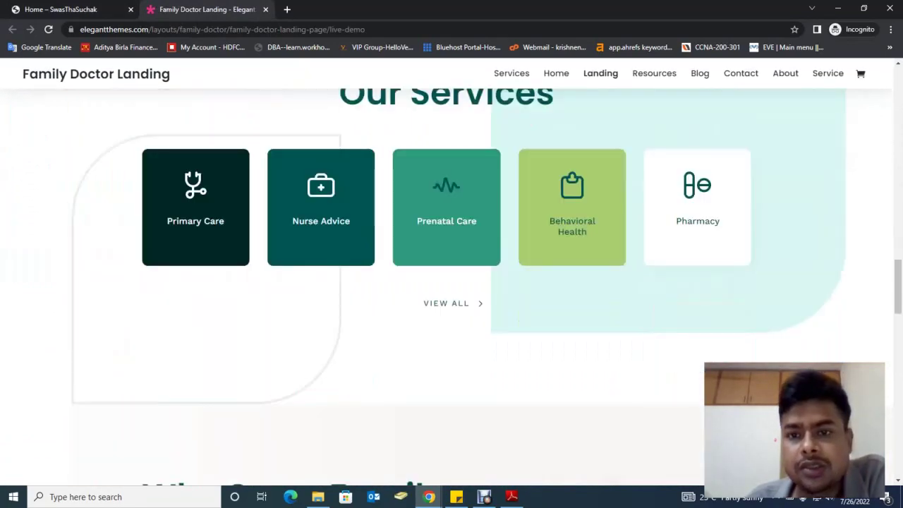
Examine the Home page of the Family Doctor live demo and close the demo.
left_click(556, 74)
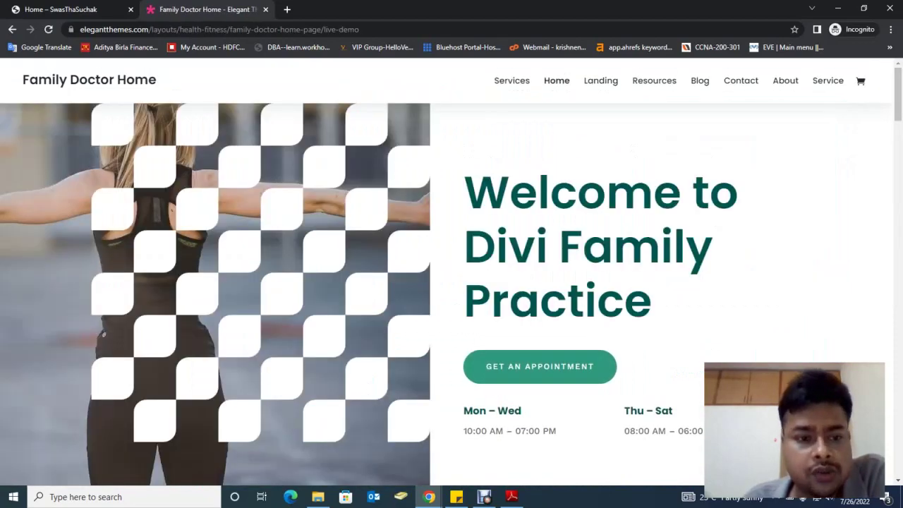
scroll(452, 283, "down", 10)
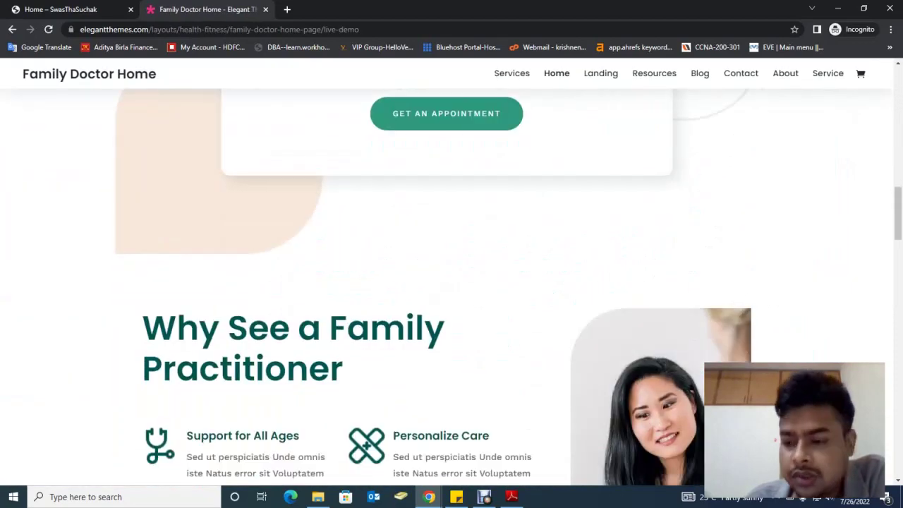
scroll(451, 283, "down", 4)
scroll(452, 283, "up", 14)
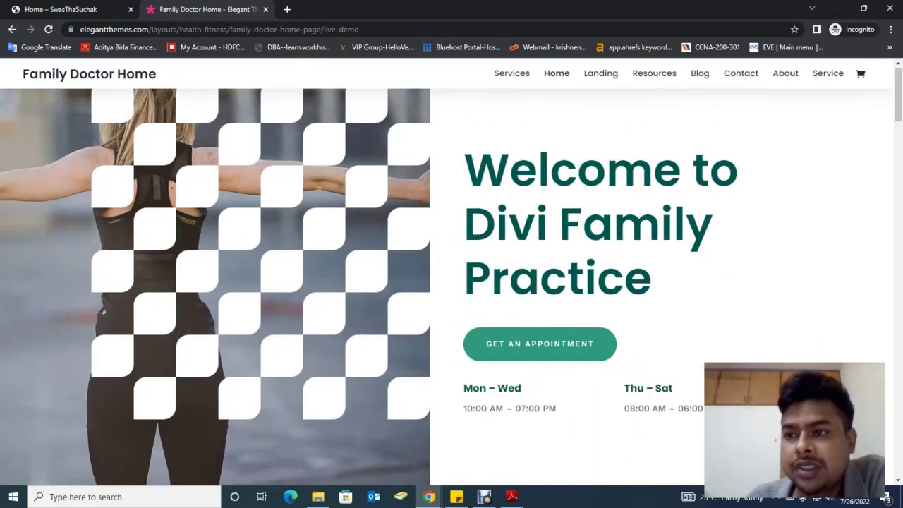
scroll(452, 282, "up", 1)
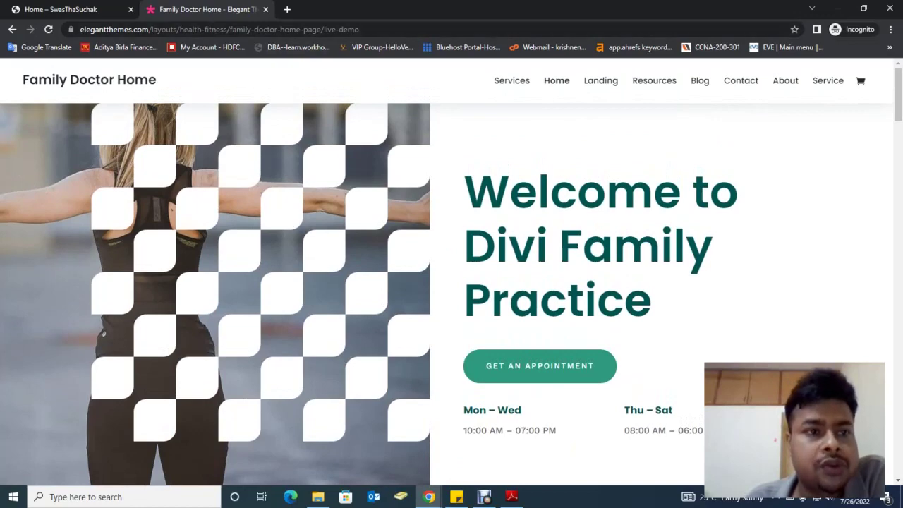
left_click(266, 9)
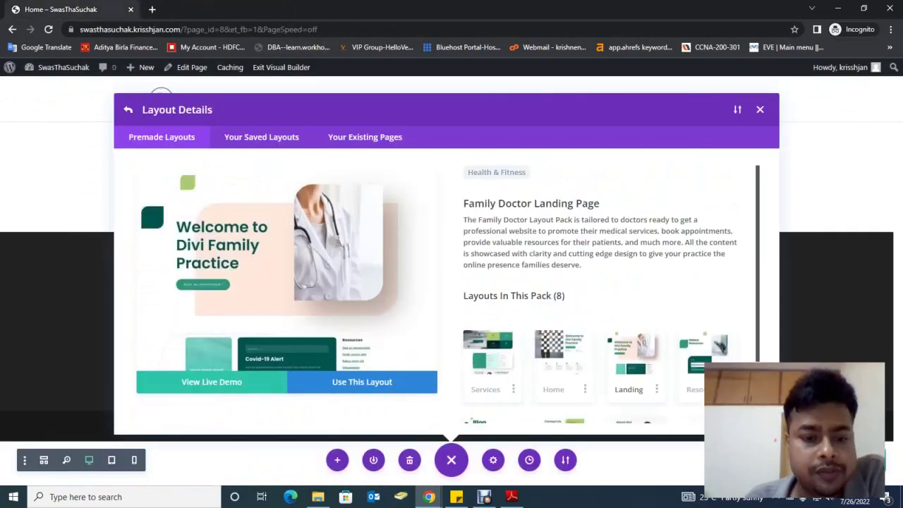
Choose the Family Doctor landing layout for the Home page and start filling in the Elegant Themes authentication username.
left_click(340, 385)
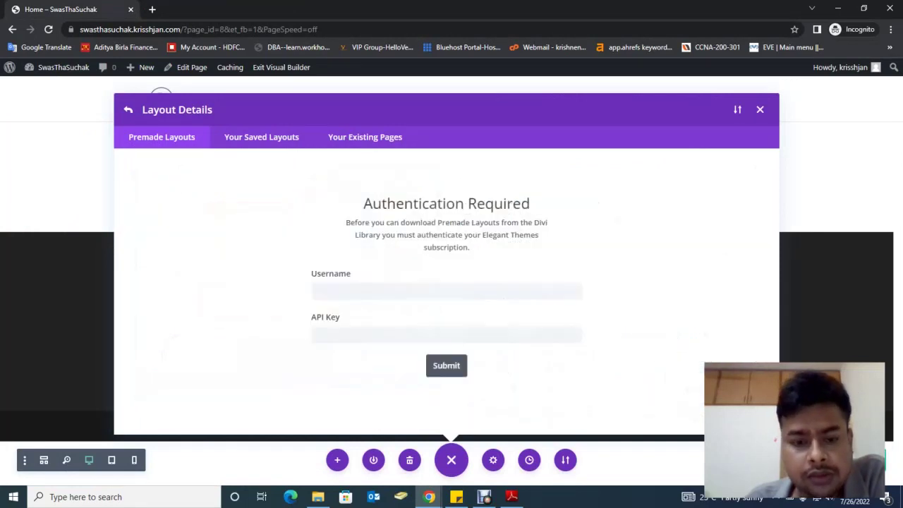
left_click(353, 291)
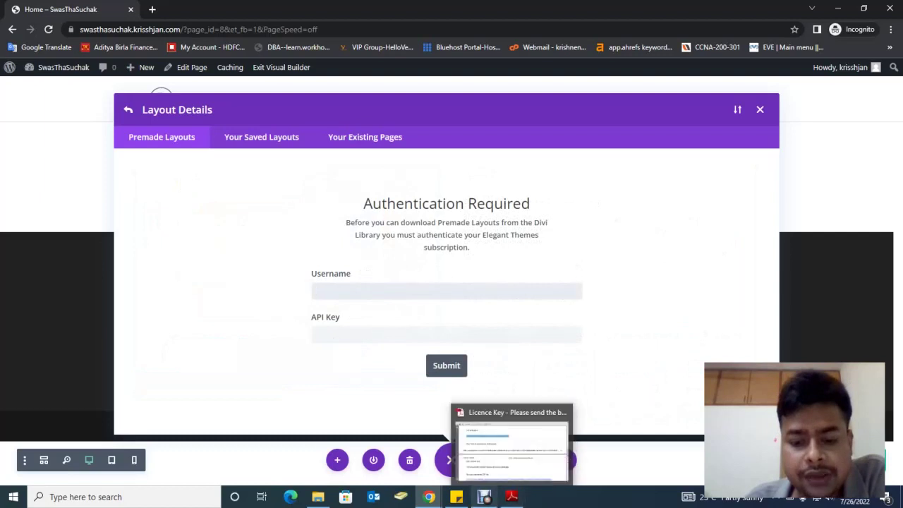
left_click(484, 497)
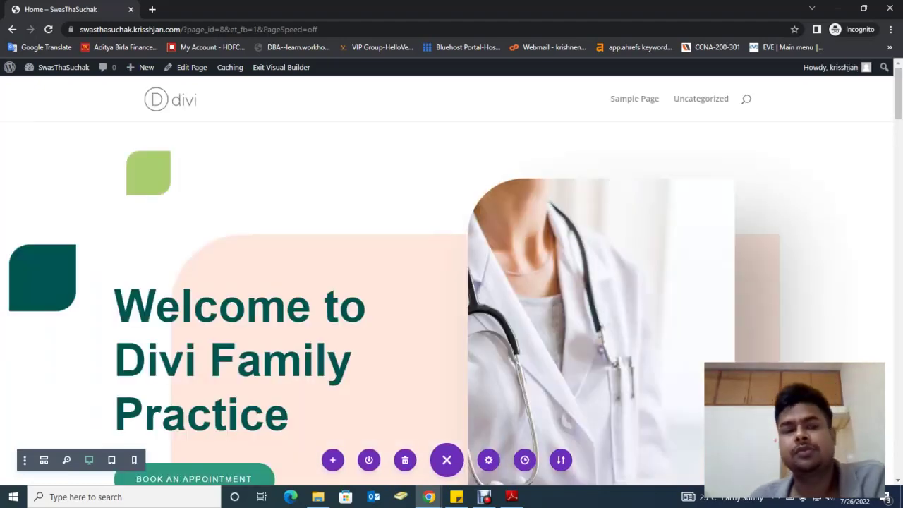
Look over the sections of the imported Family Doctor layout on the Home page.
scroll(451, 282, "down", 10)
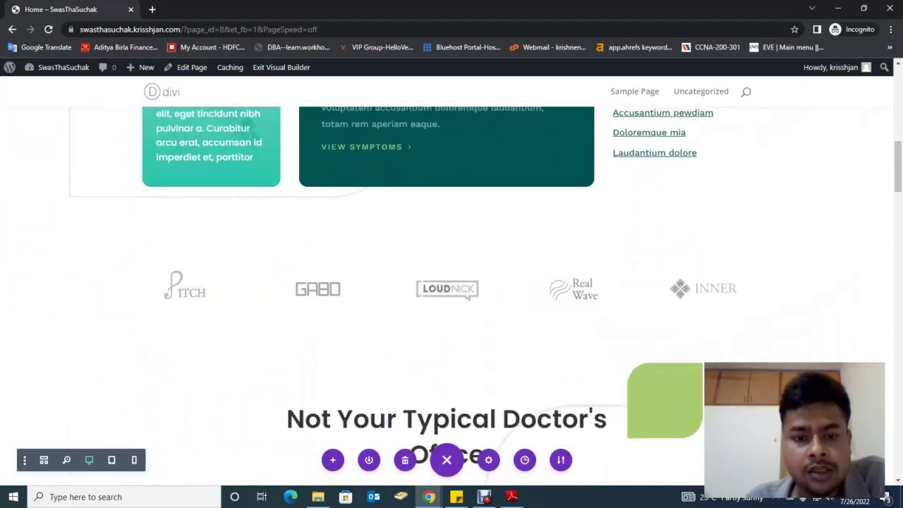
scroll(451, 282, "down", 12)
scroll(452, 283, "up", 5)
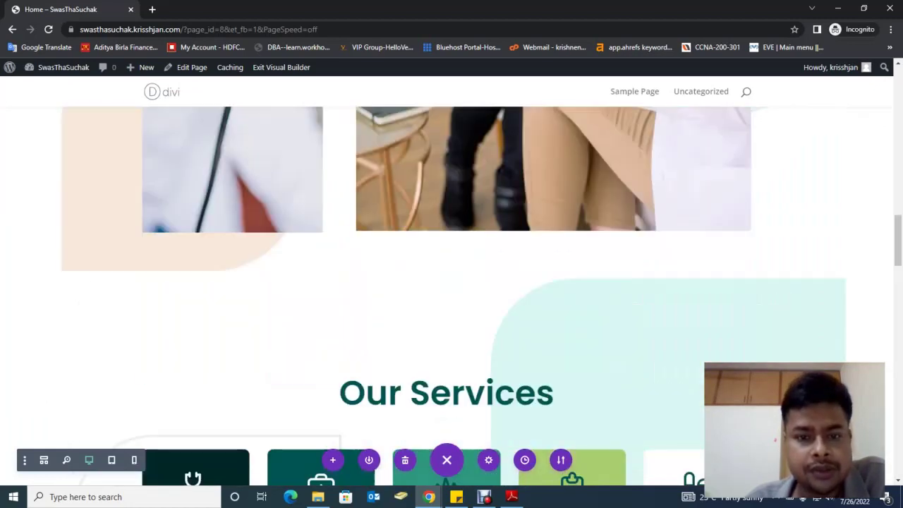
scroll(452, 283, "up", 15)
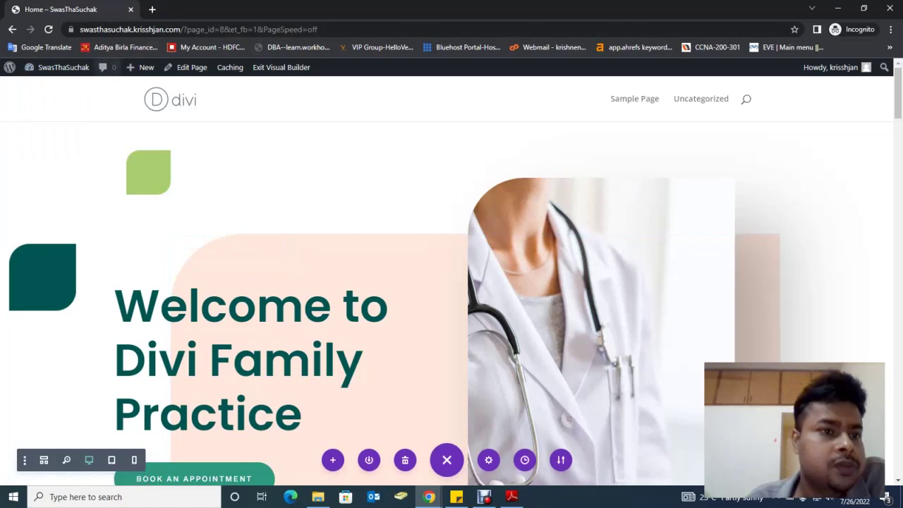
Leave the visual builder for the WordPress dashboard and visit the site to check its front page.
mouse_move(60, 67)
left_click(42, 87)
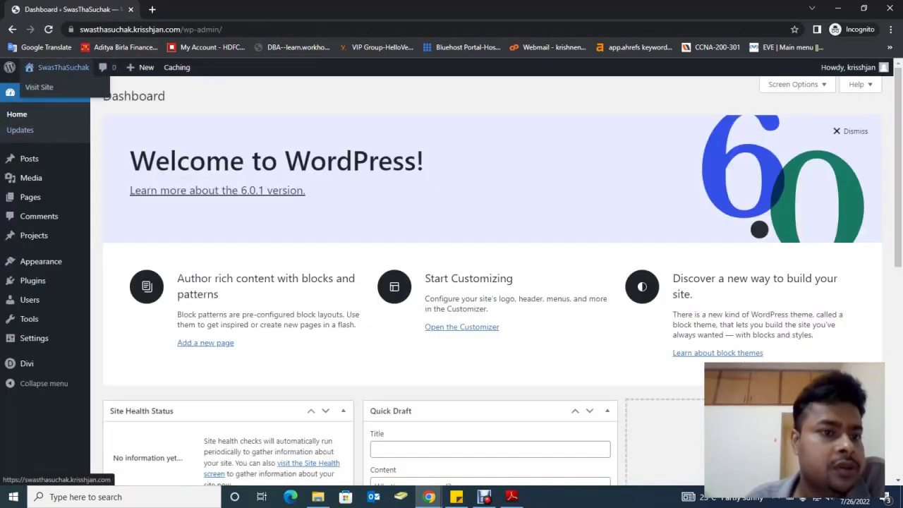
left_click(39, 86)
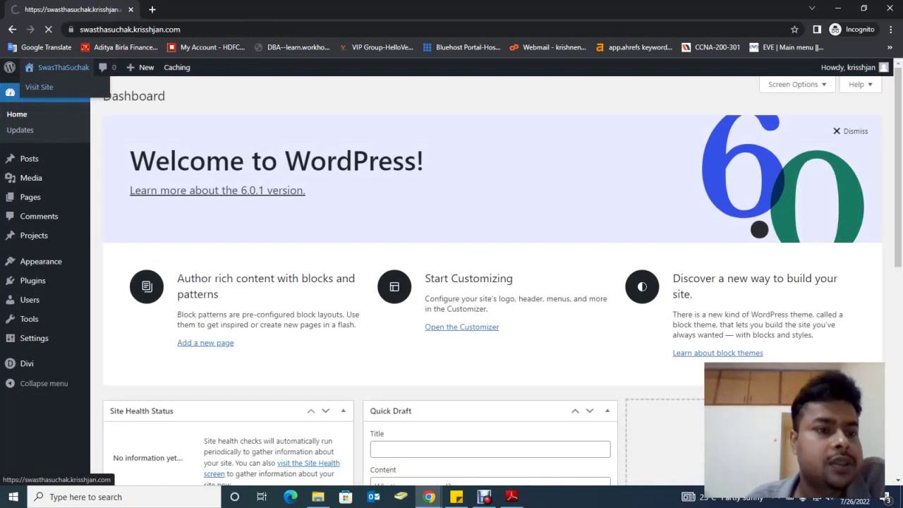
scroll(452, 282, "down", 2)
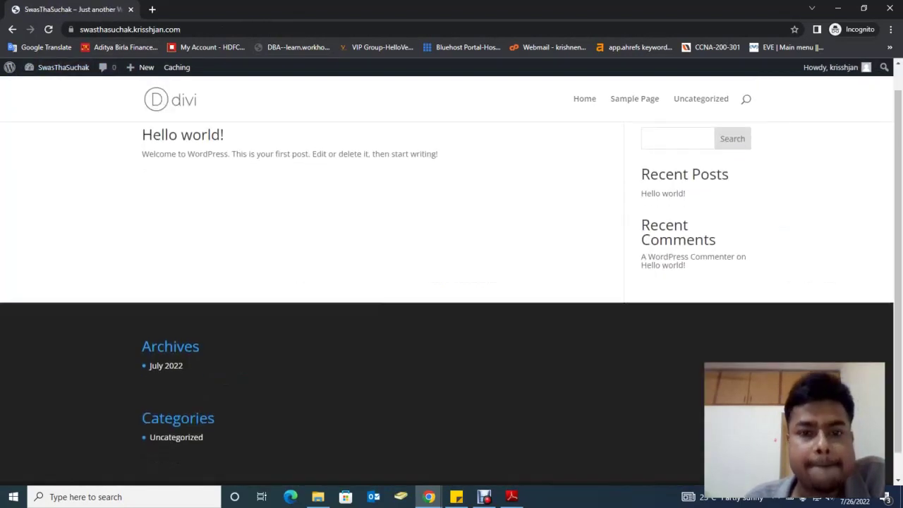
scroll(452, 283, "up", 2)
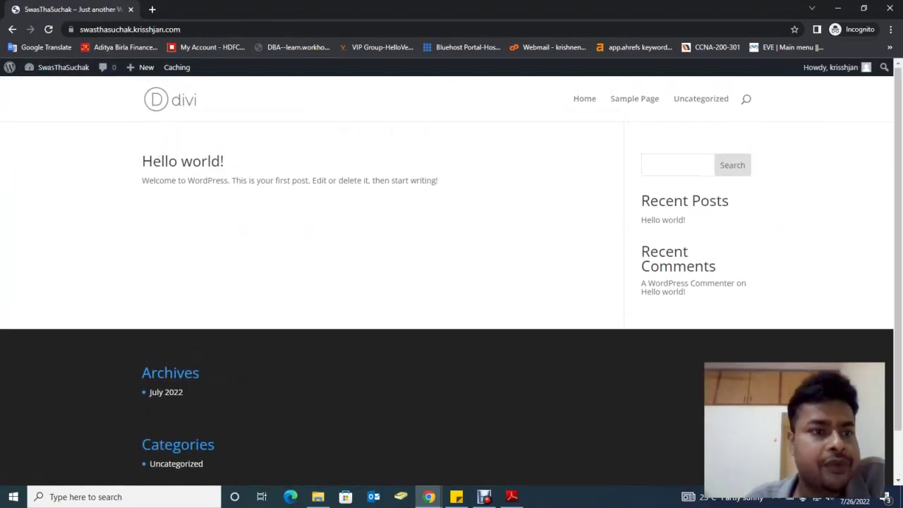
Return to the dashboard, list all pages and open the Home page in the Divi Builder to check its layout.
mouse_move(60, 67)
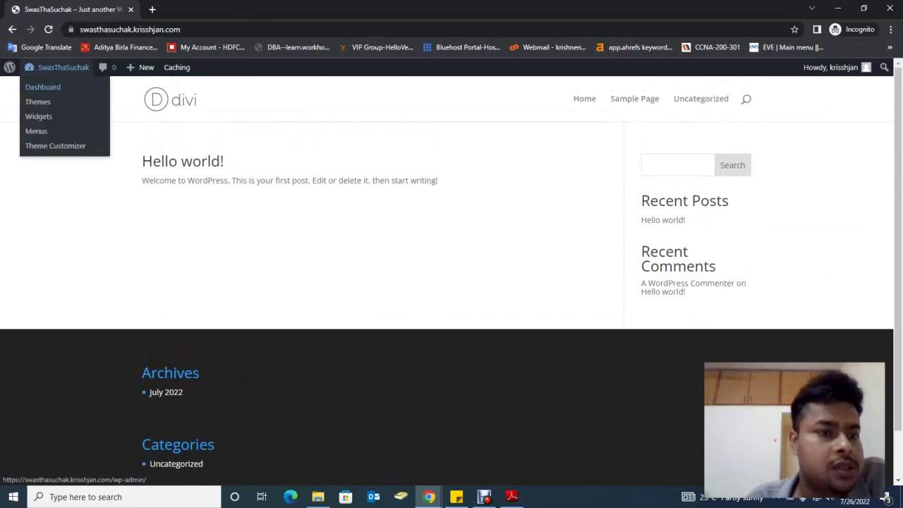
left_click(42, 87)
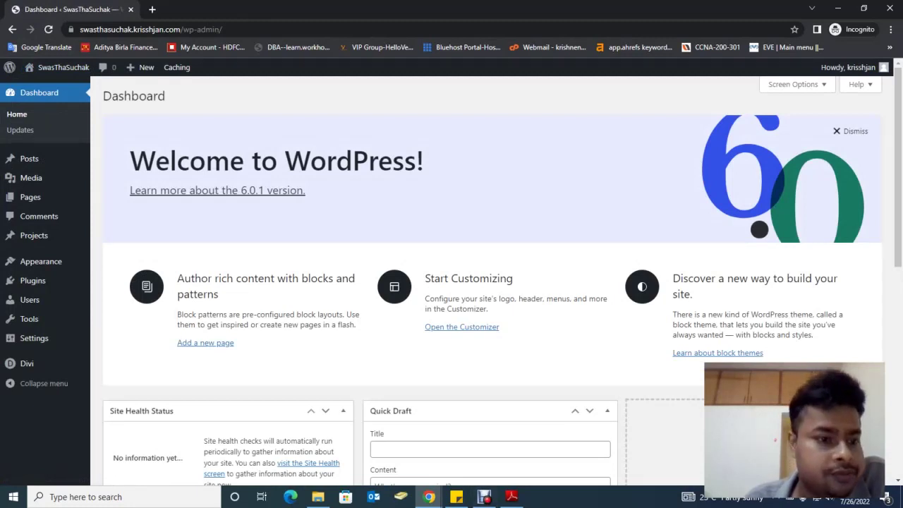
mouse_move(34, 236)
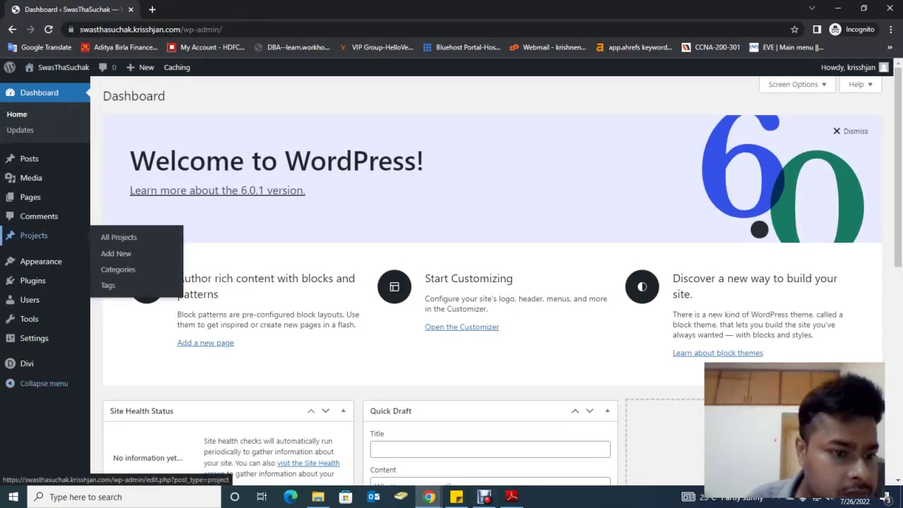
mouse_move(30, 197)
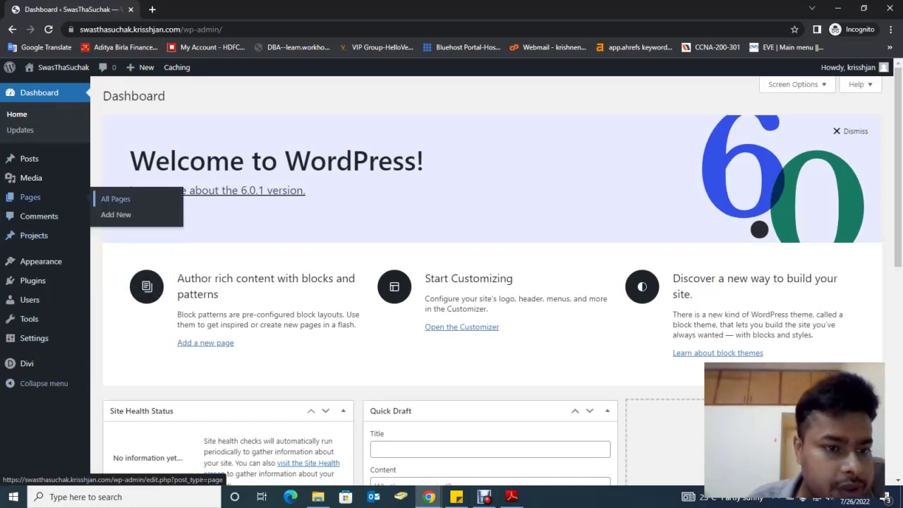
left_click(115, 199)
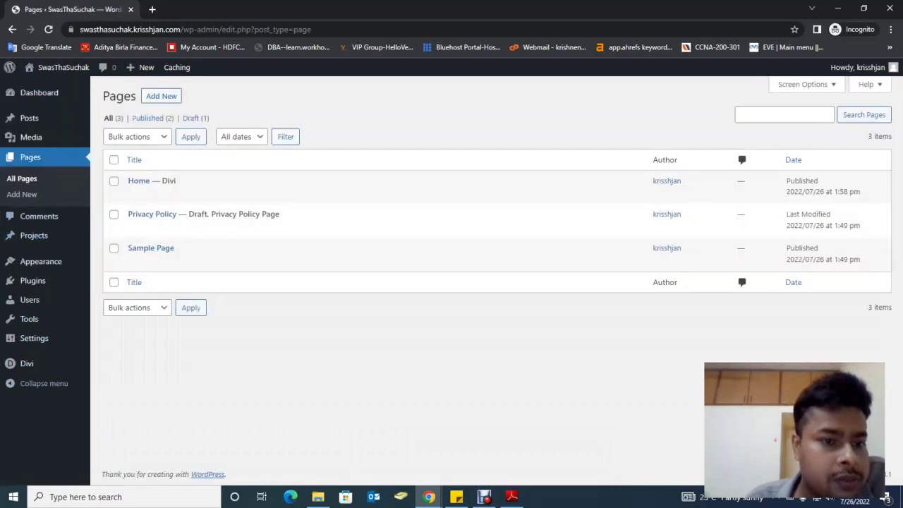
left_click(250, 194)
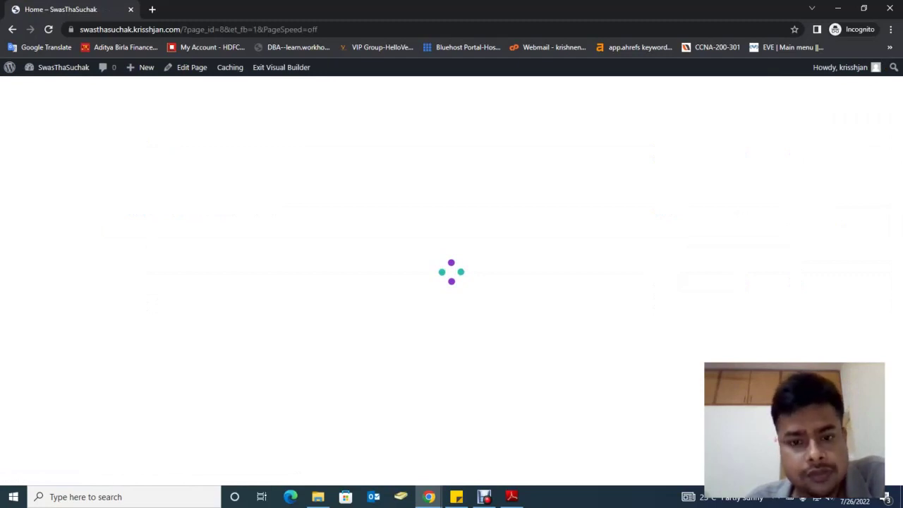
scroll(452, 282, "down", 4)
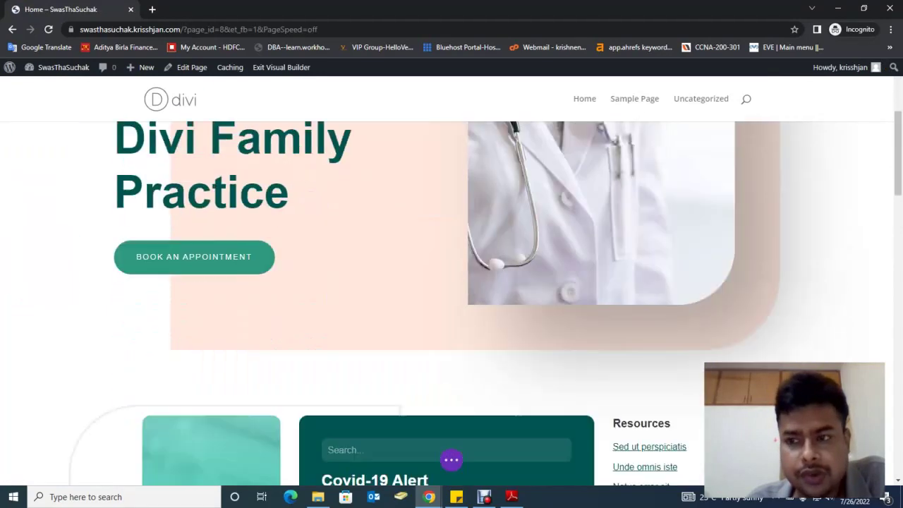
scroll(452, 282, "up", 4)
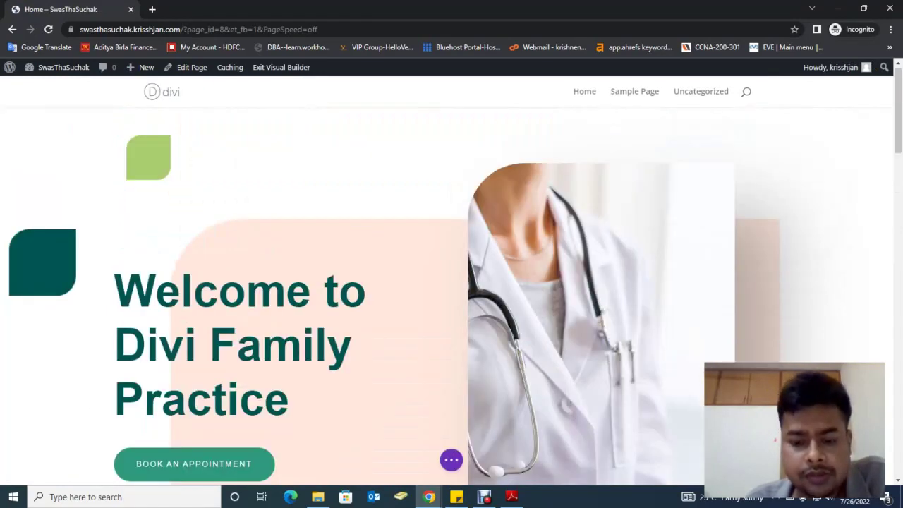
mouse_move(484, 496)
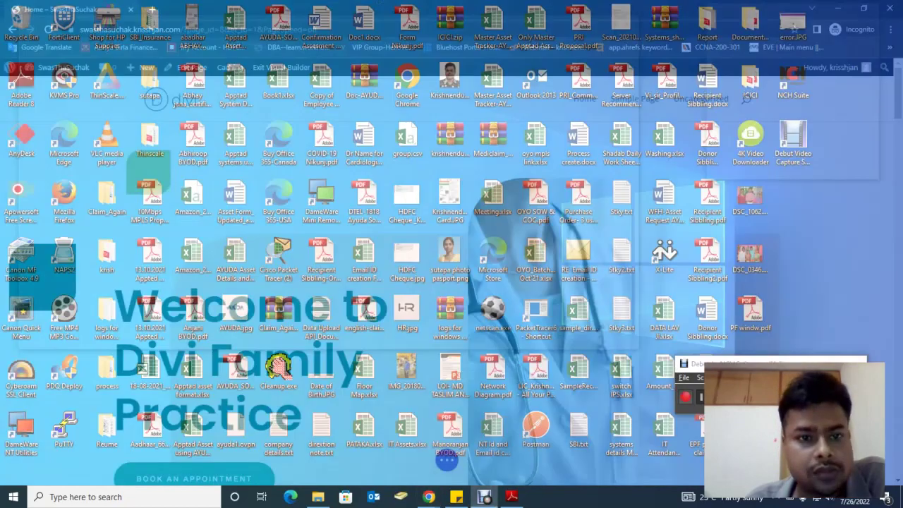
left_click(484, 452)
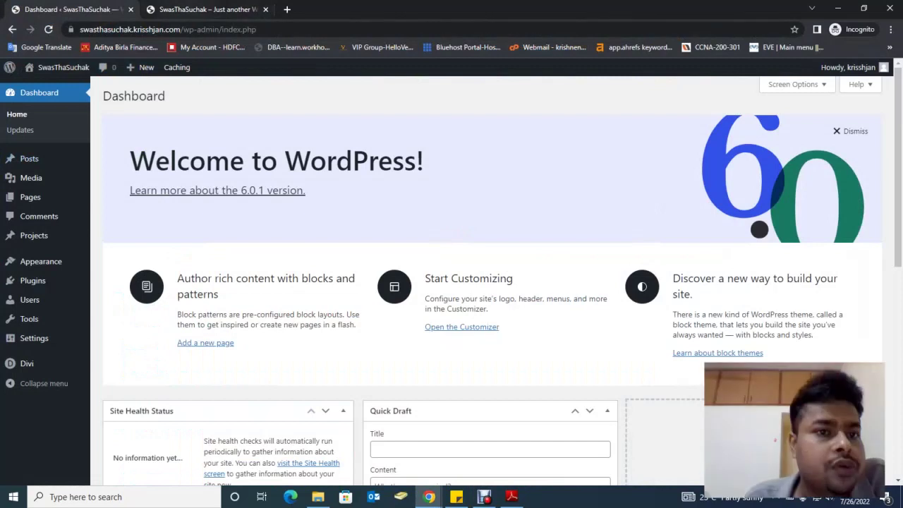
Load the site's front page again in the second browser tab to check what it displays.
key("ctrl+Tab")
left_click(212, 29)
key("Return")
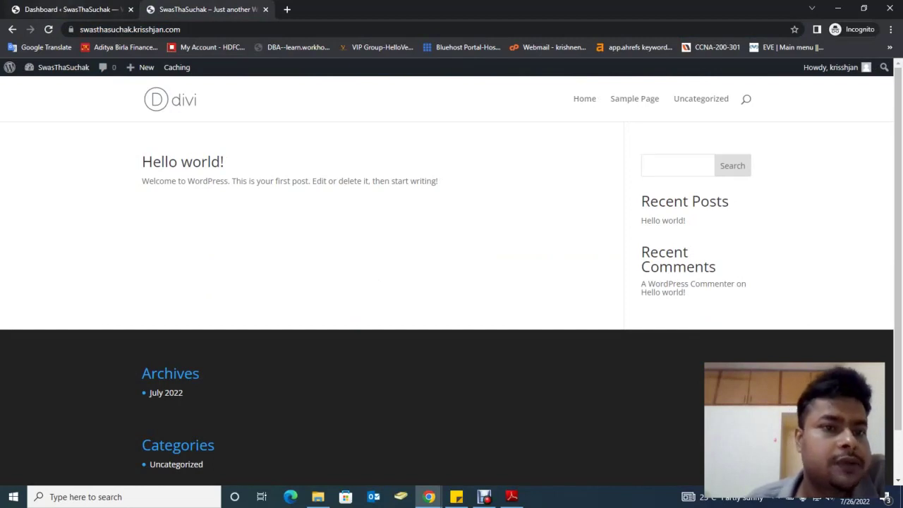
Go back to the WordPress dashboard and open the editing page for the site's navigation menus.
key("ctrl+shift+Tab")
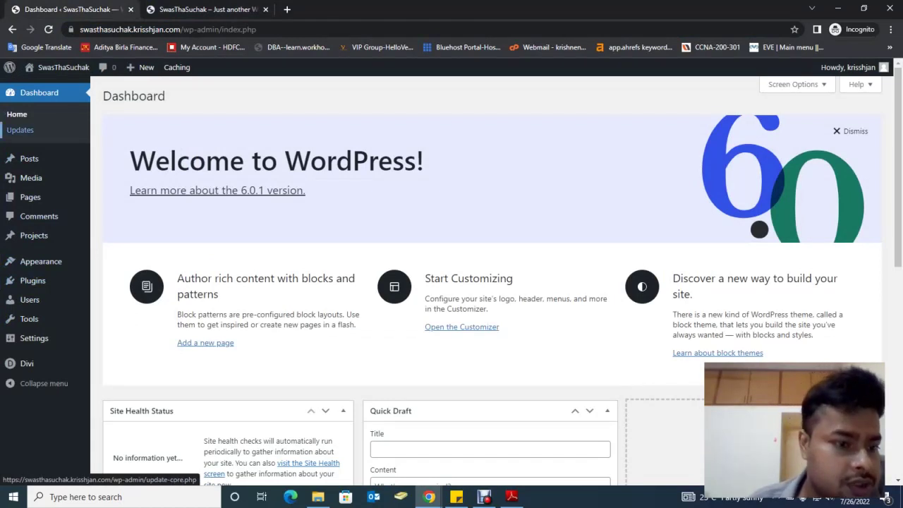
mouse_move(29, 300)
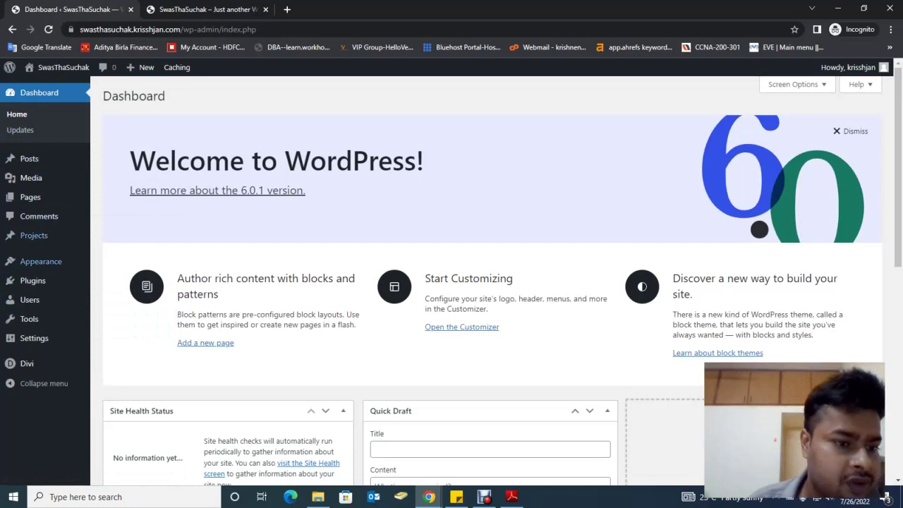
mouse_move(41, 261)
left_click(111, 311)
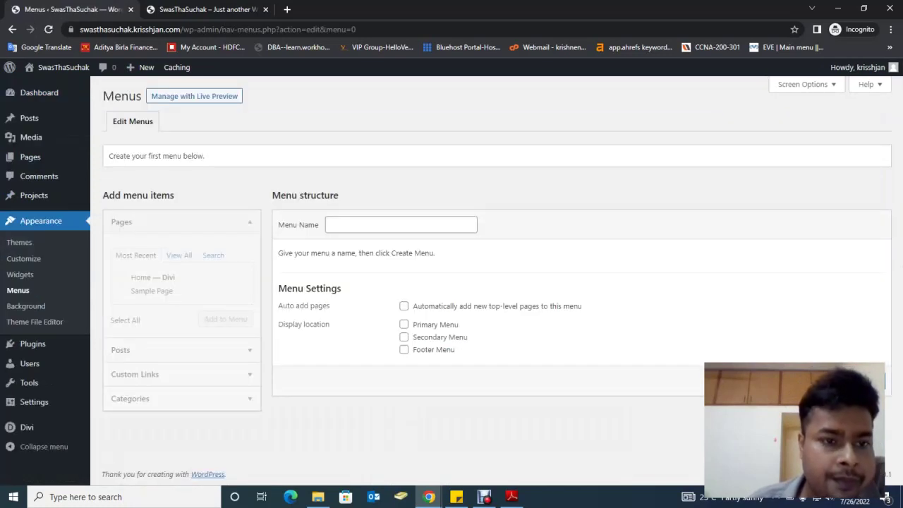
Create a new navigation menu named Menu.
type("Menu")
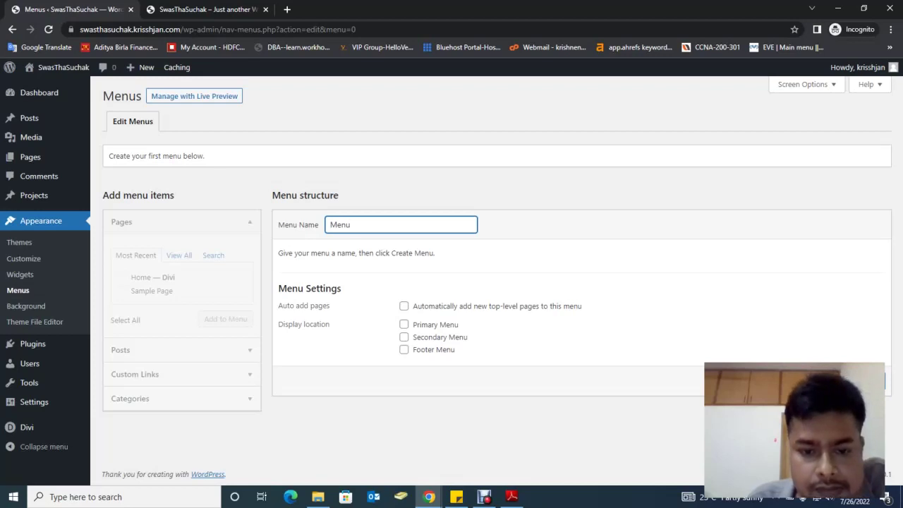
left_click(404, 325)
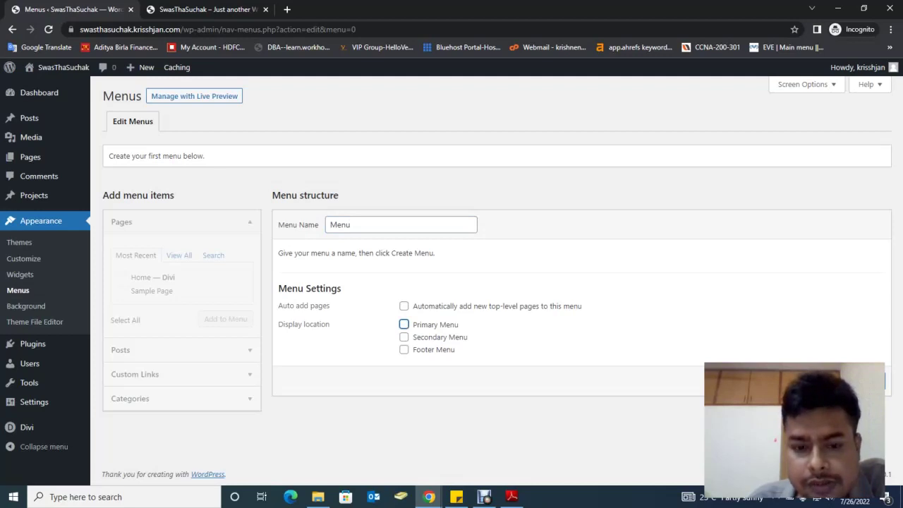
key("Return")
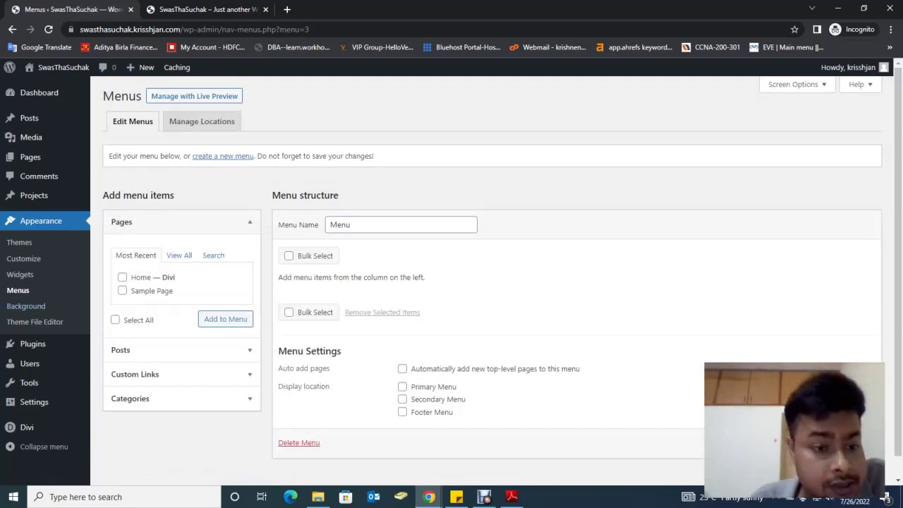
Add the Home page to the menu, assign it to the Primary Menu location and save the menu.
left_click(122, 278)
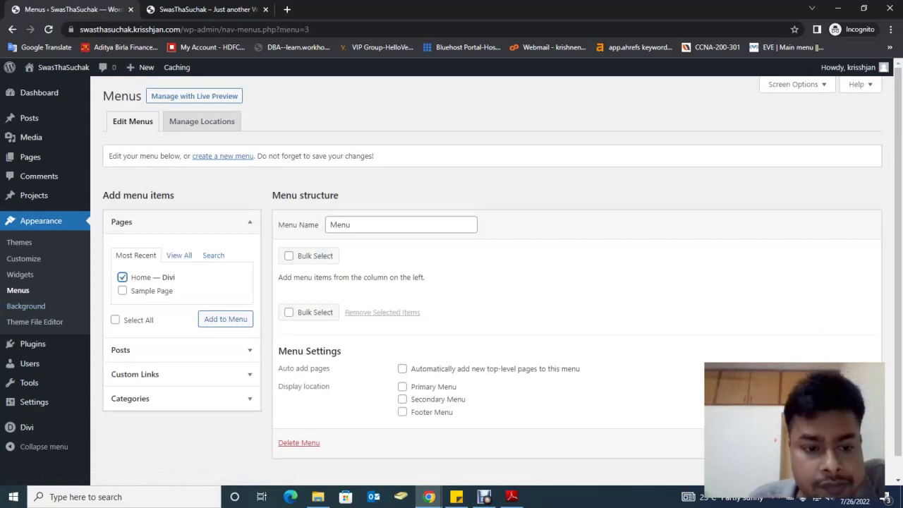
left_click(226, 319)
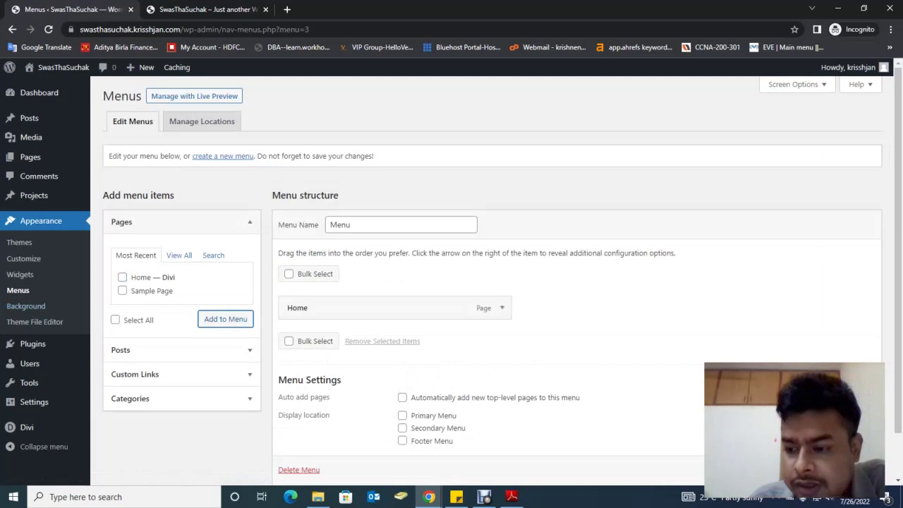
scroll(501, 286, "down", 1)
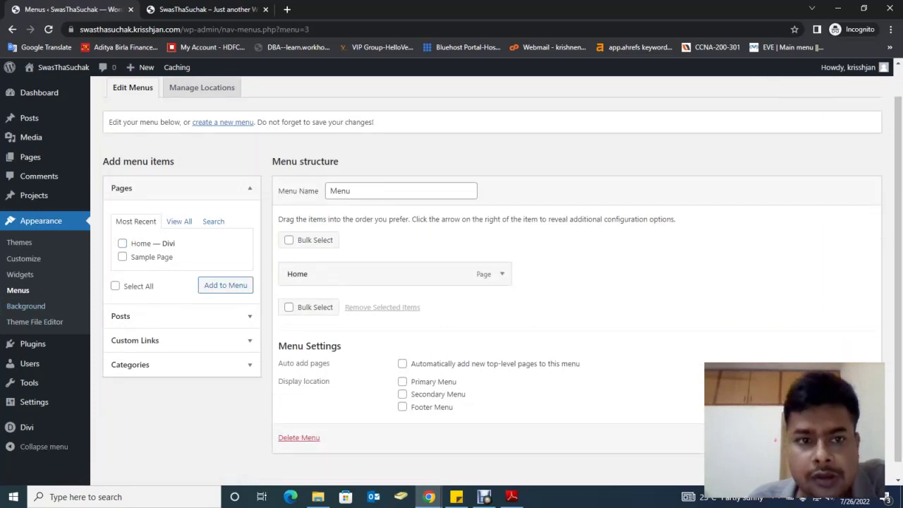
left_click(850, 437)
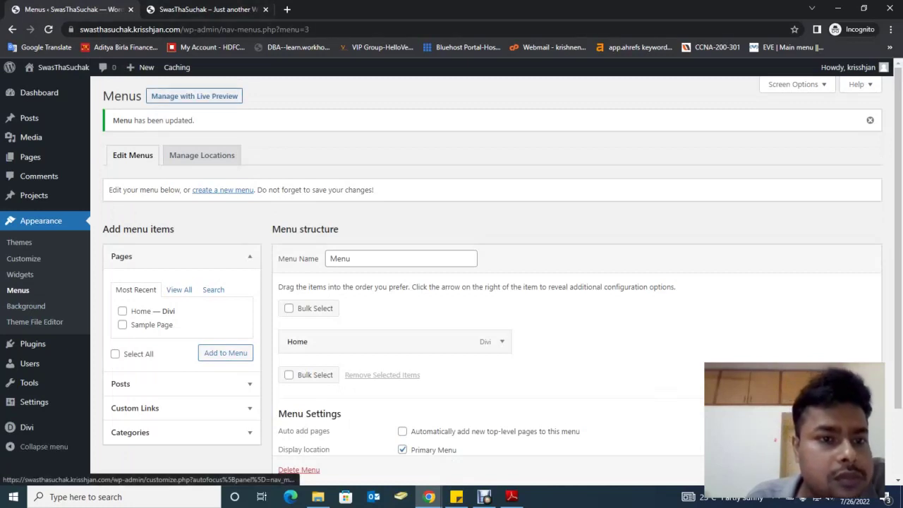
Check the menu in the live preview customizer and close the customizer.
left_click(194, 96)
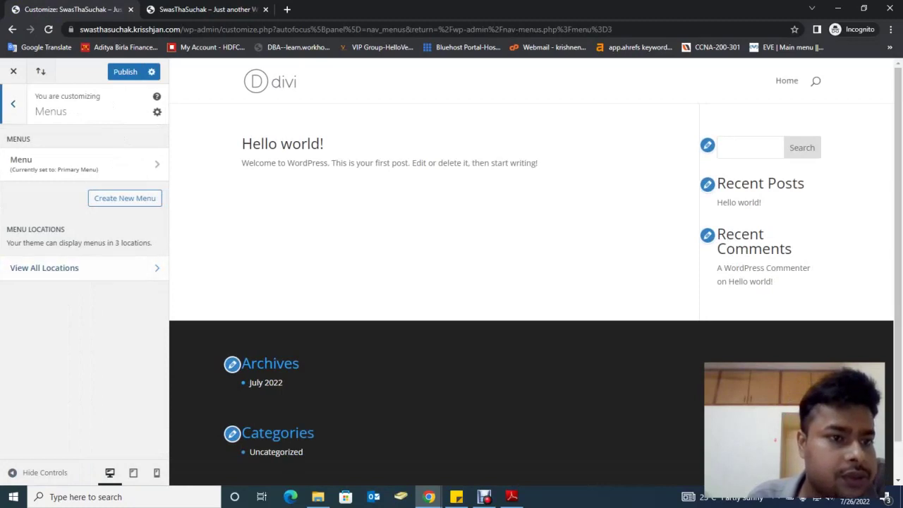
left_click(13, 104)
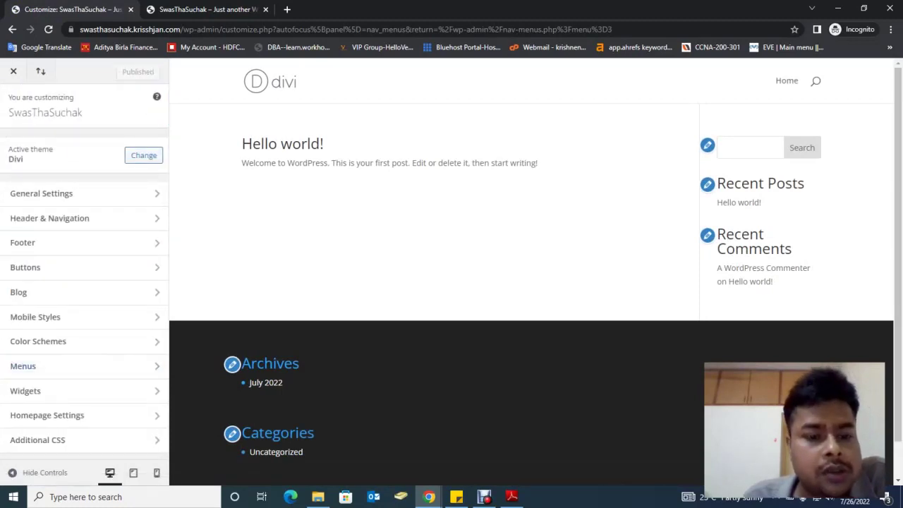
left_click(13, 71)
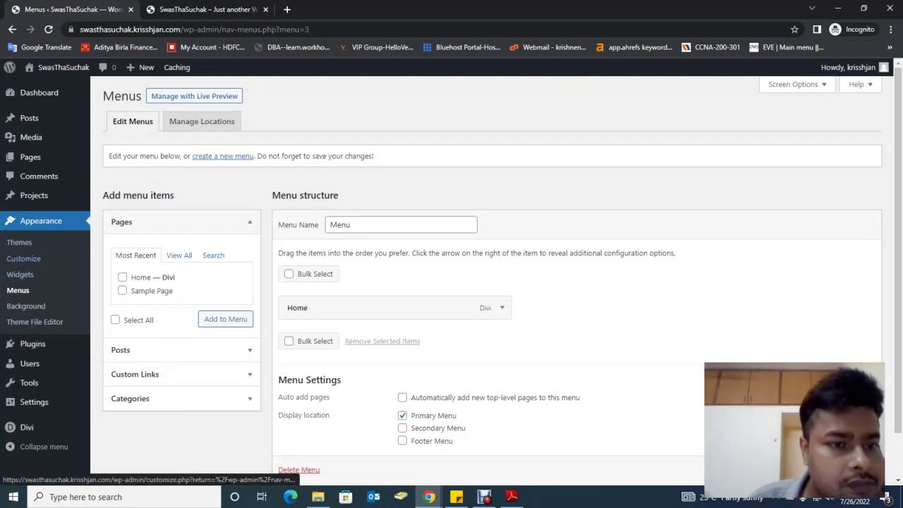
Add the Home page to the menu a second time and save the menu.
left_click(122, 278)
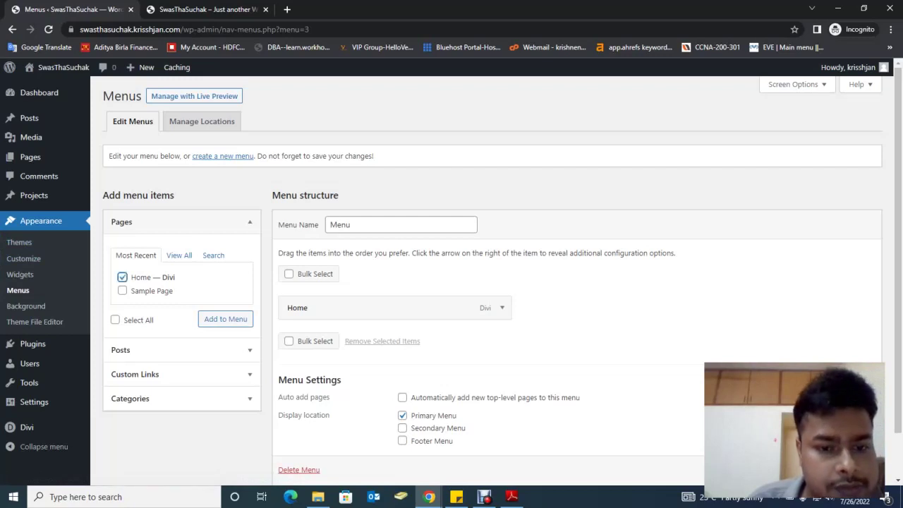
left_click(225, 319)
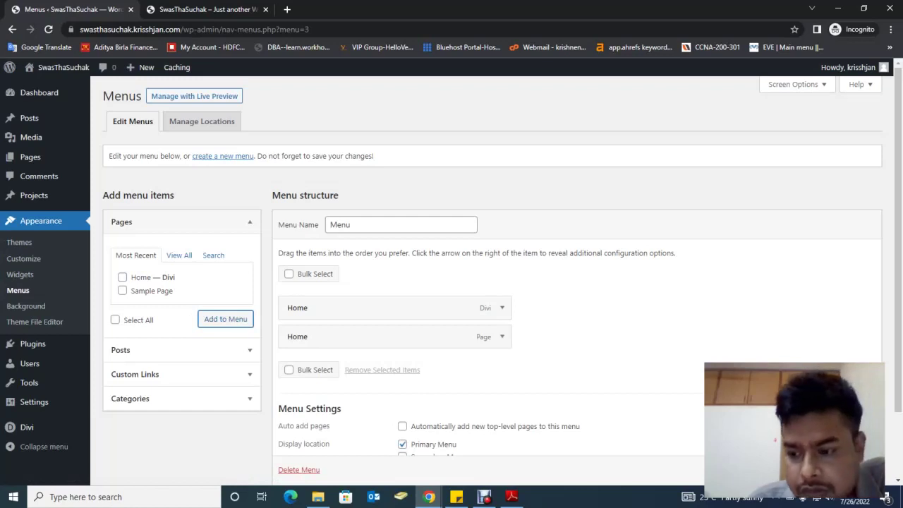
left_click(850, 470)
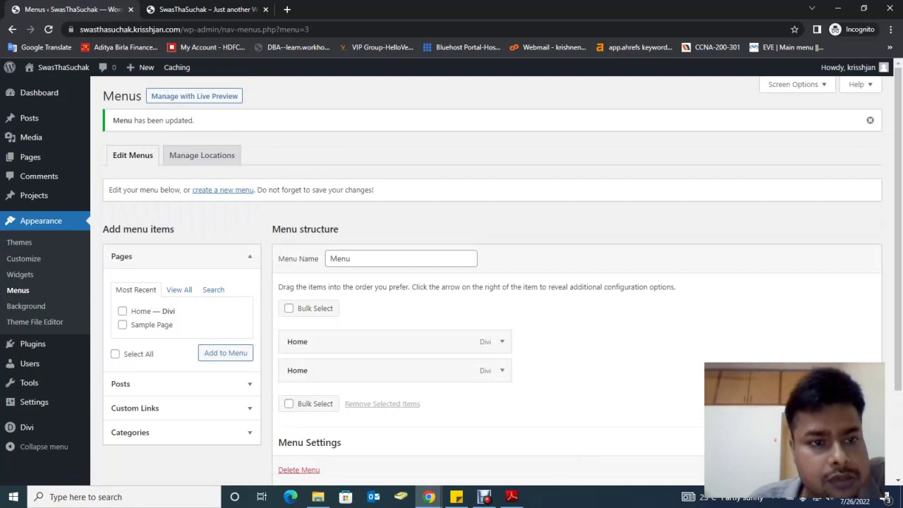
Review the menu's theme locations, reload the site's front page in the second browser tab and follow its first Home link.
left_click(202, 156)
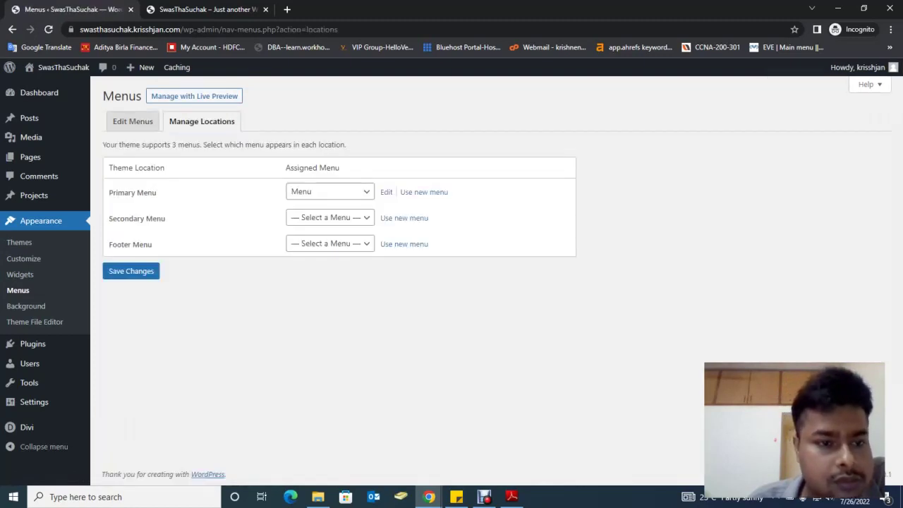
left_click(133, 121)
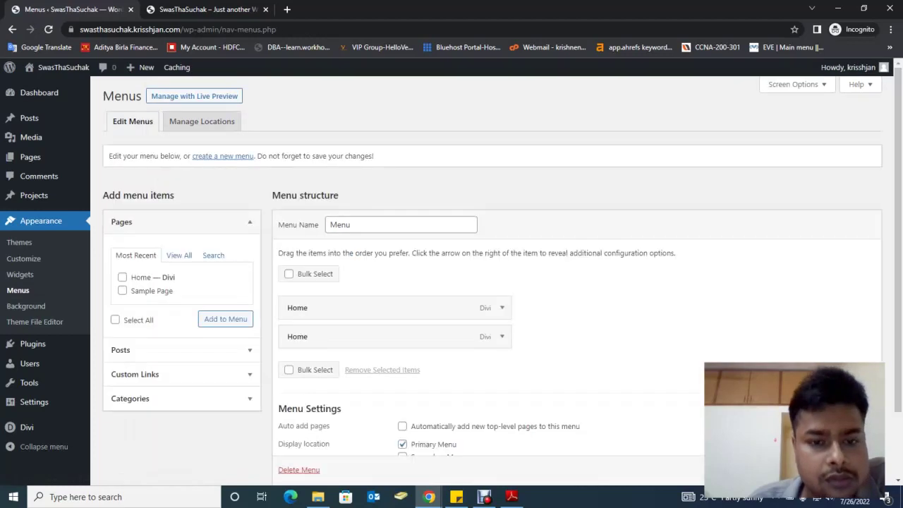
left_click(207, 10)
left_click(130, 30)
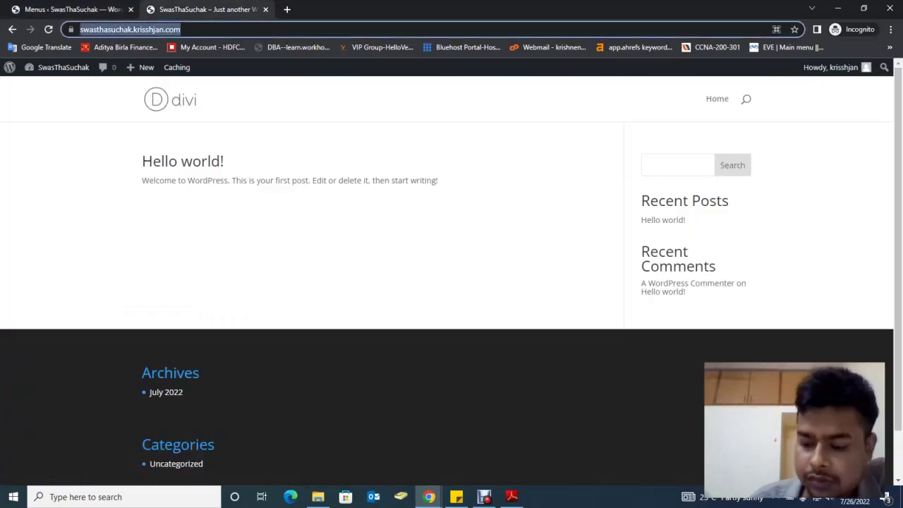
key("Return")
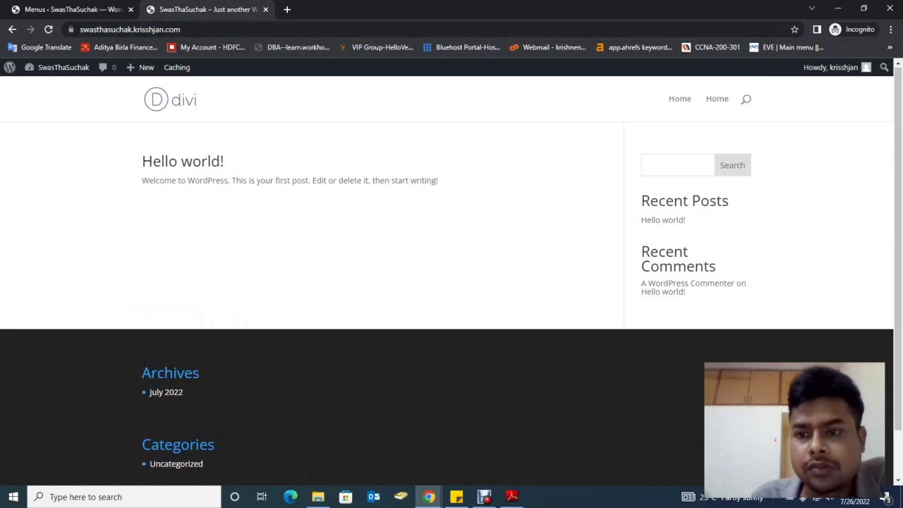
left_click(680, 99)
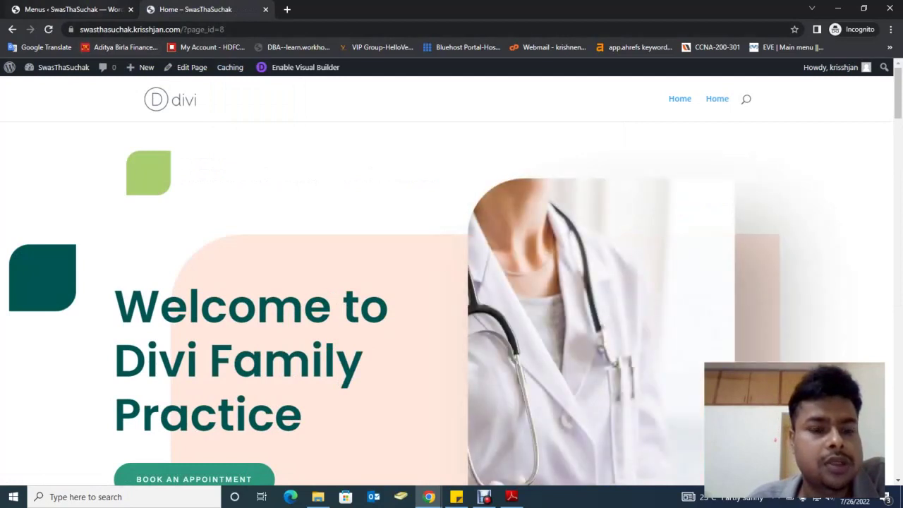
Return to the menu editor, remove the second Home item from the menu and save it.
key("ctrl+Page_Up")
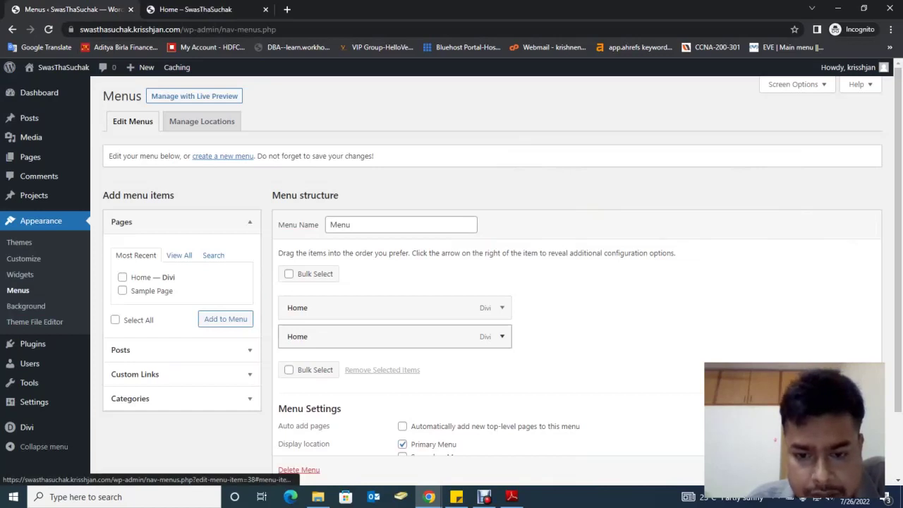
scroll(395, 310, "down", 1)
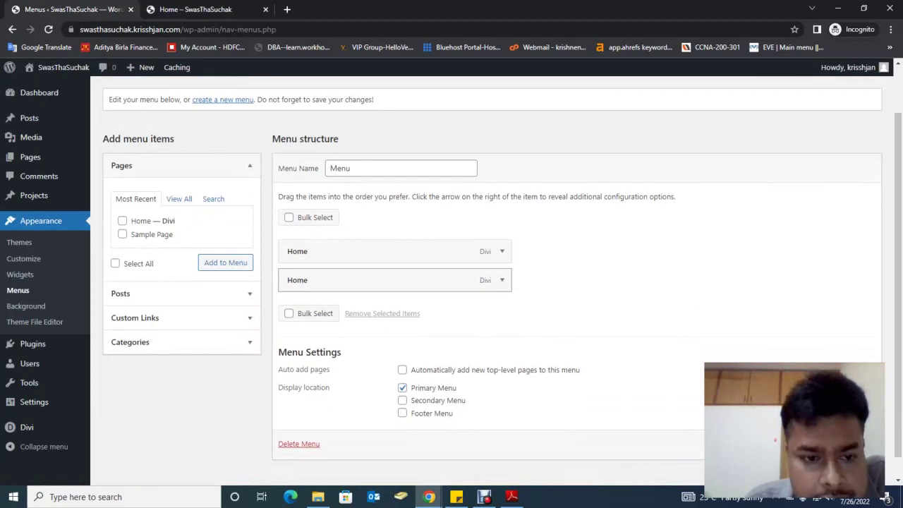
left_click_drag(381, 280, 233, 244)
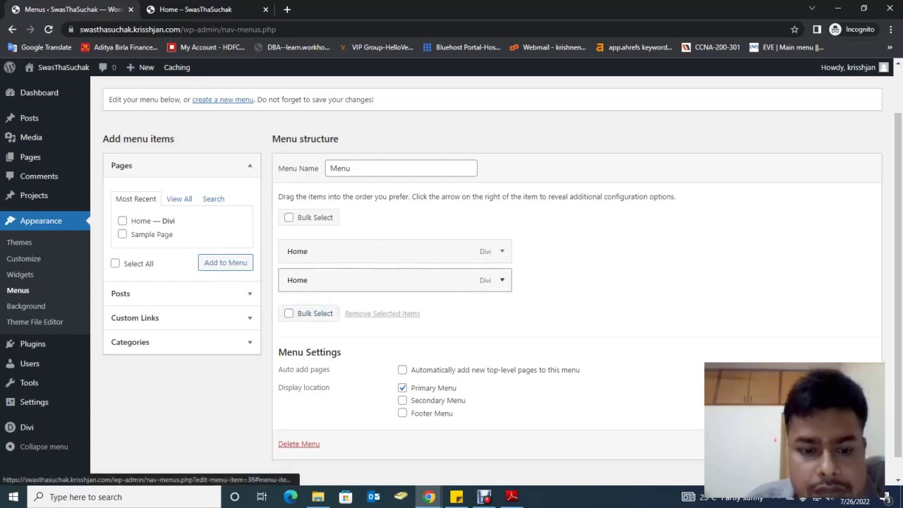
left_click(501, 280)
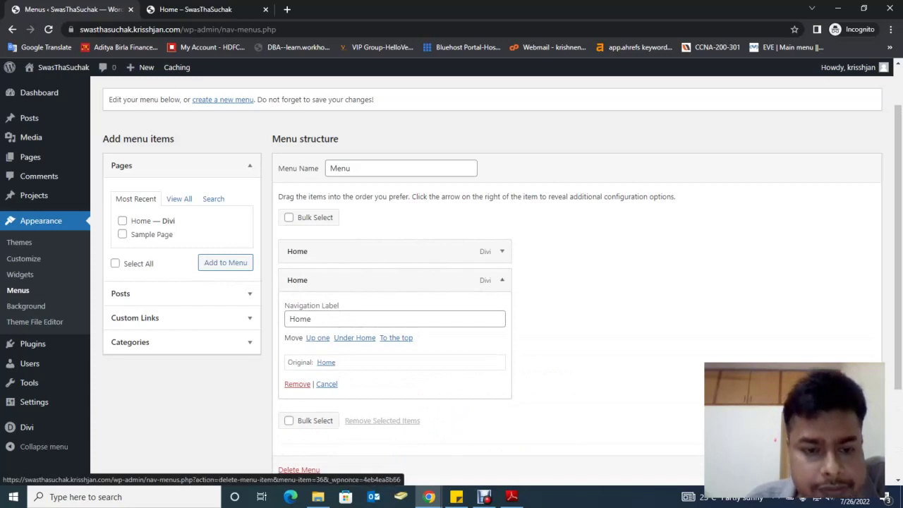
left_click(298, 384)
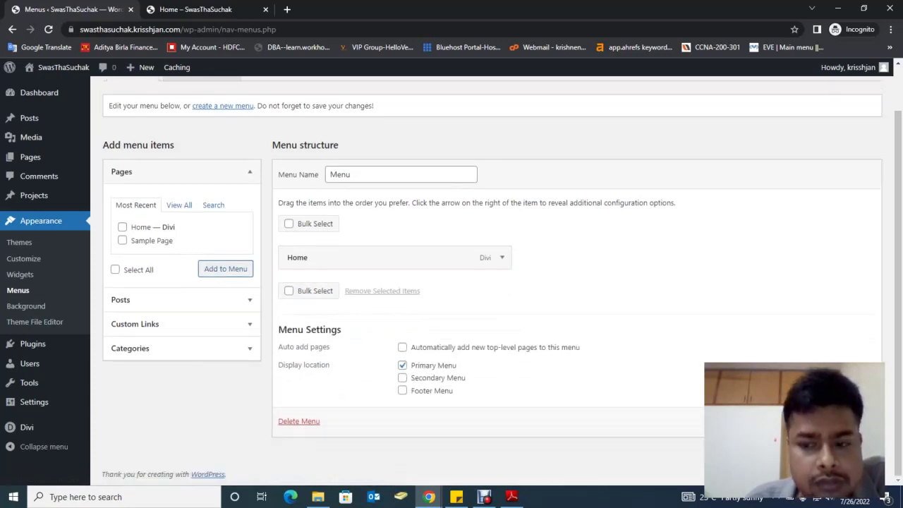
left_click(847, 421)
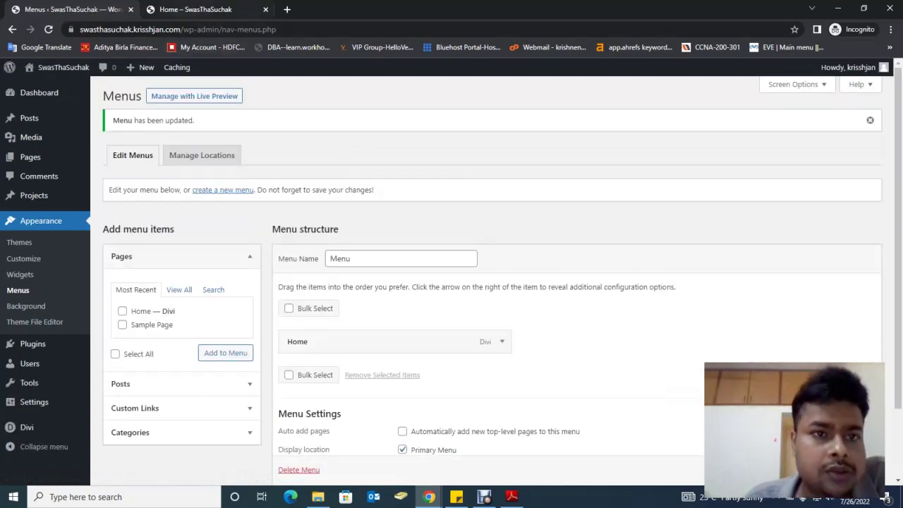
Reload the site's Home page in the second browser tab to check its navigation menu.
left_click(189, 9)
left_click(152, 29)
key("Return")
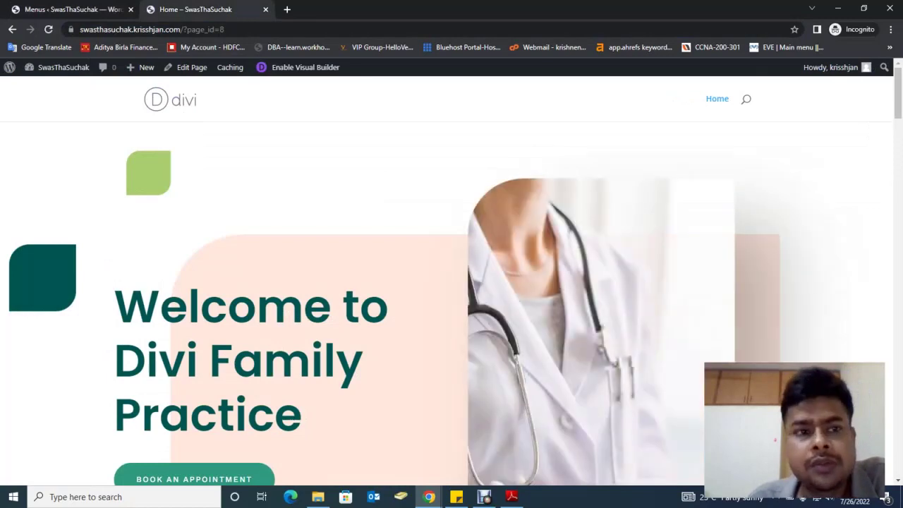
key("F5")
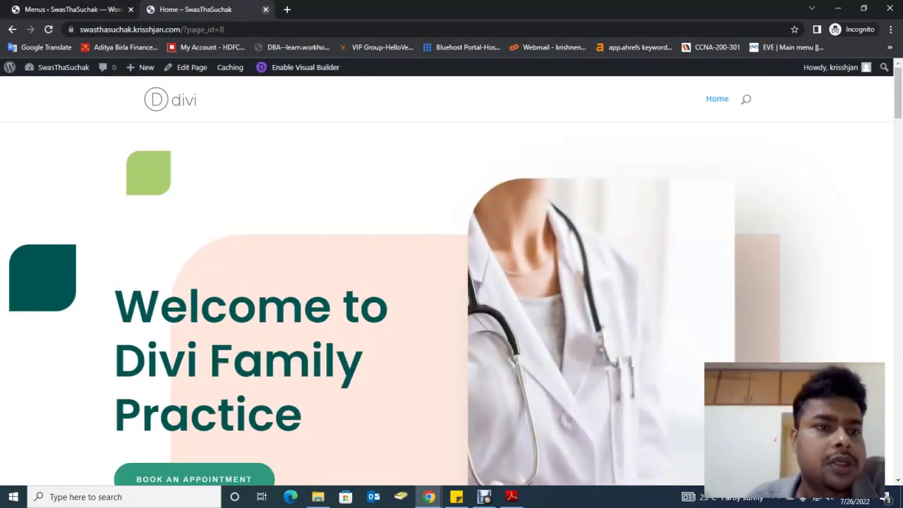
Close the second tab, visit the site from the dashboard and open the Home page through its navigation menu.
left_click(265, 9)
mouse_move(57, 67)
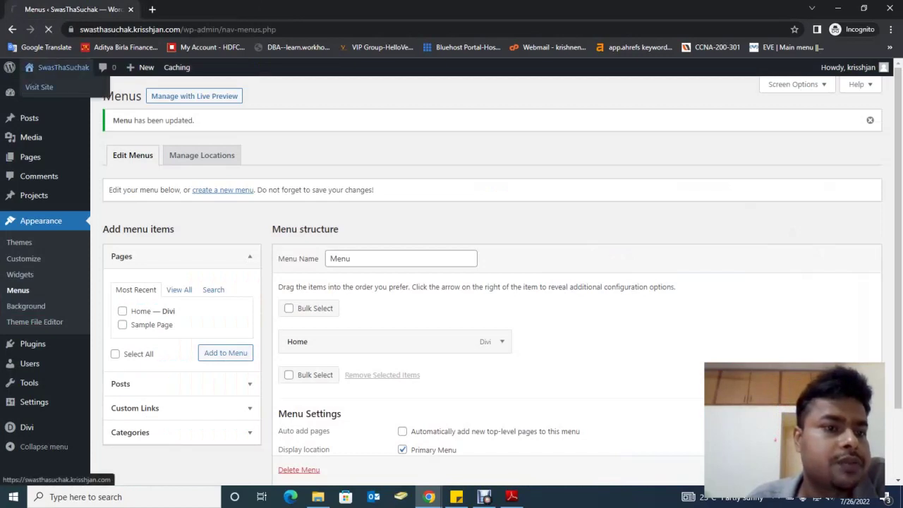
left_click(40, 87)
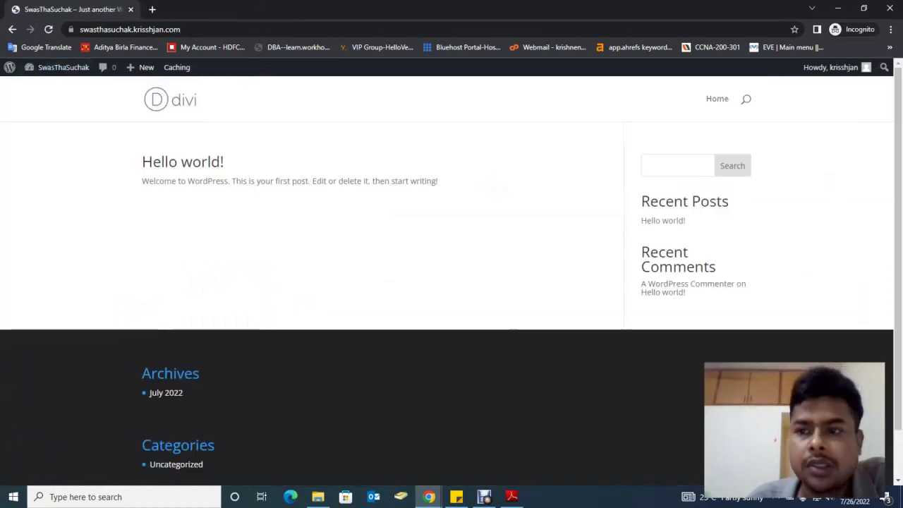
left_click(717, 98)
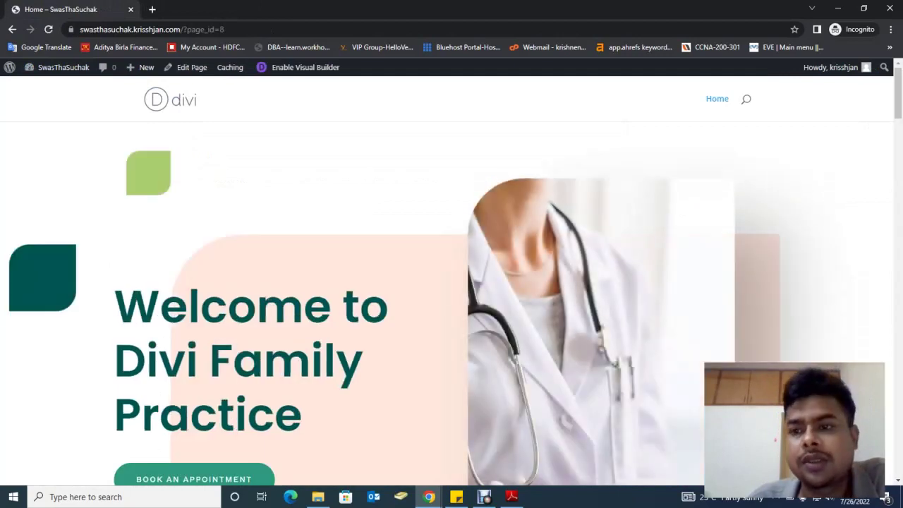
Try the header search on the Home page with the suggested term Home, close it and return to the WordPress dashboard.
left_click(746, 98)
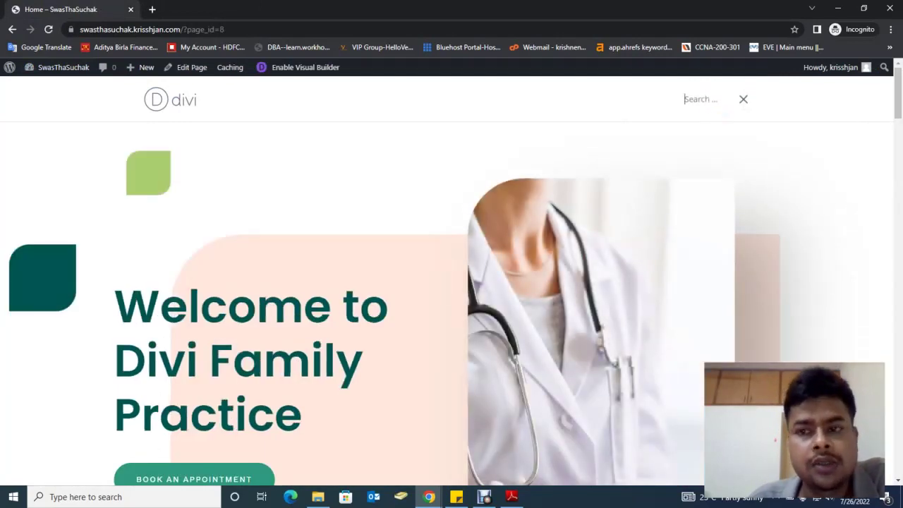
left_click(701, 99)
key("Down")
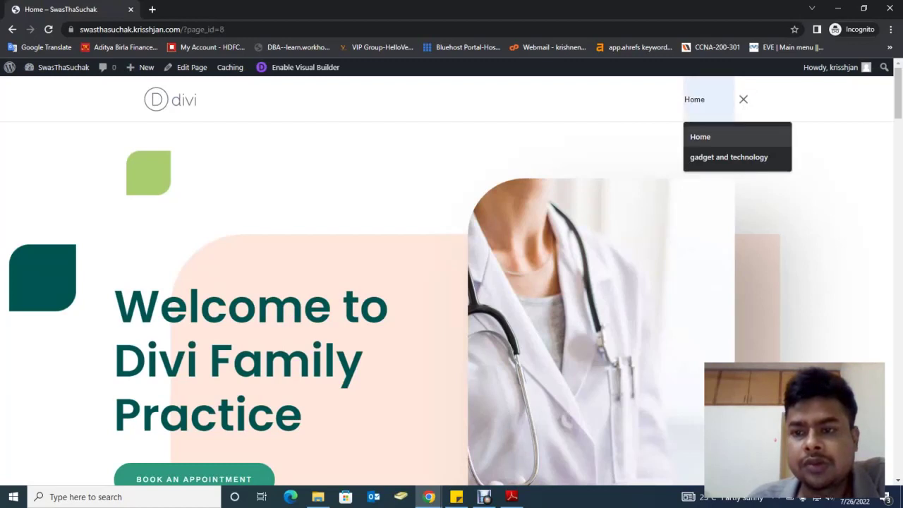
key("Return")
key("Escape")
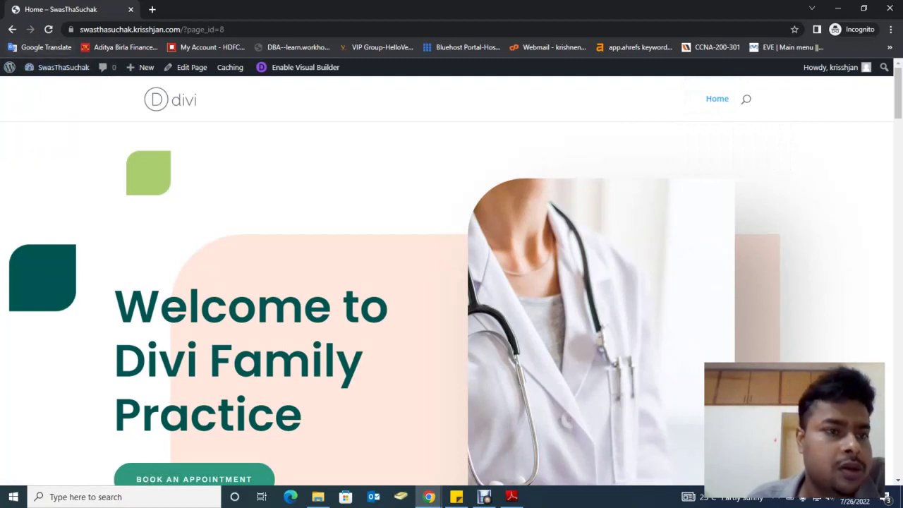
left_click(42, 87)
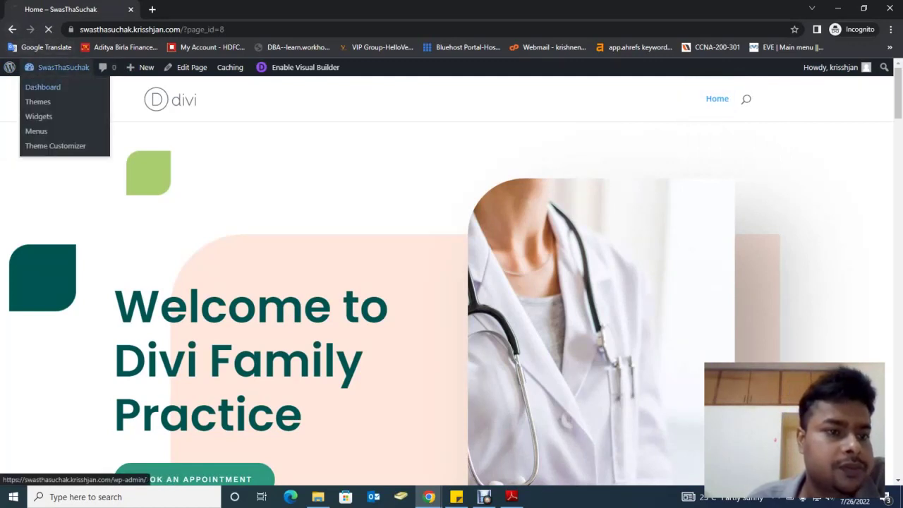